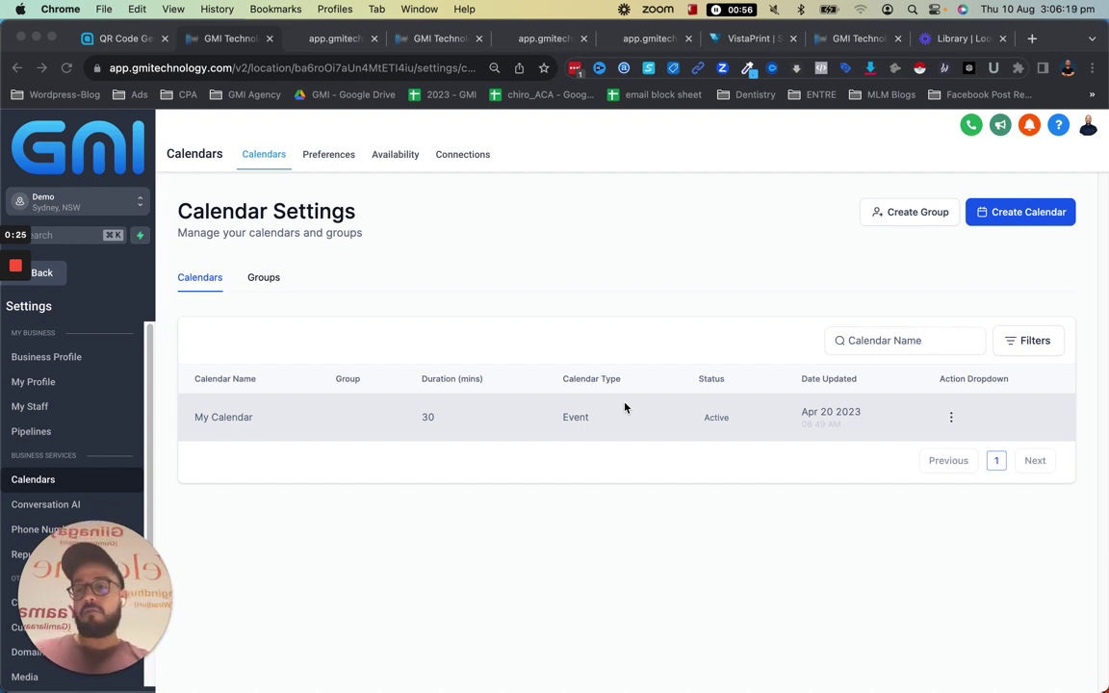
Go back from Calendar Settings to the weekly Calendars view for 6–12 Aug
left_click_drag(126, 558, 662, 210)
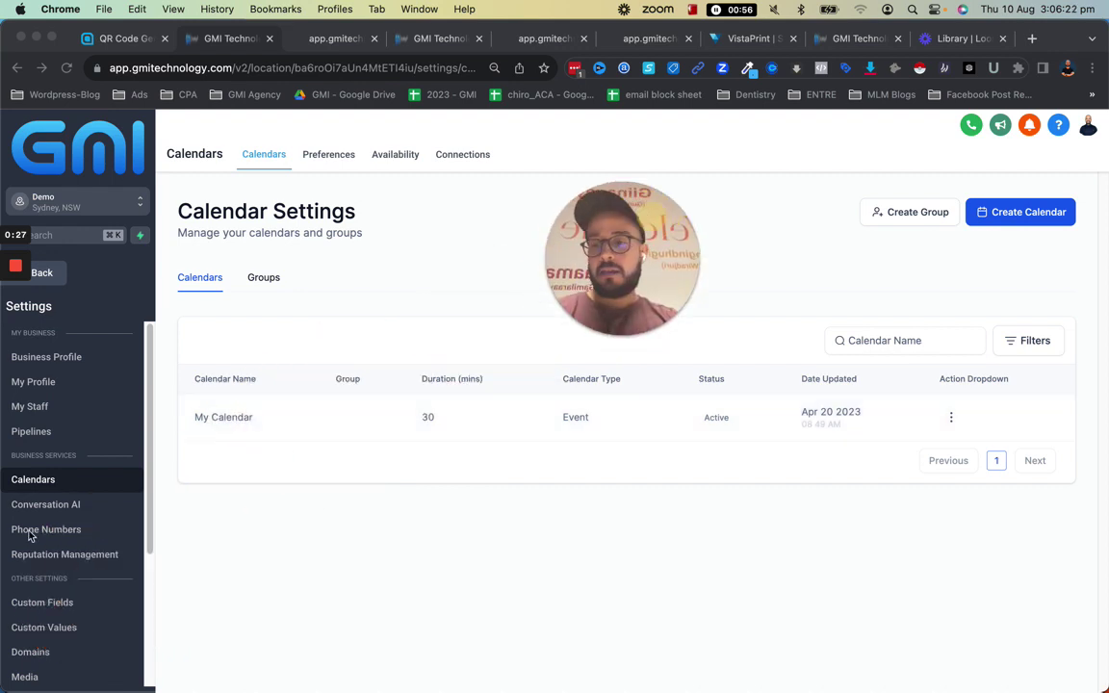
left_click(56, 279)
left_click(56, 281)
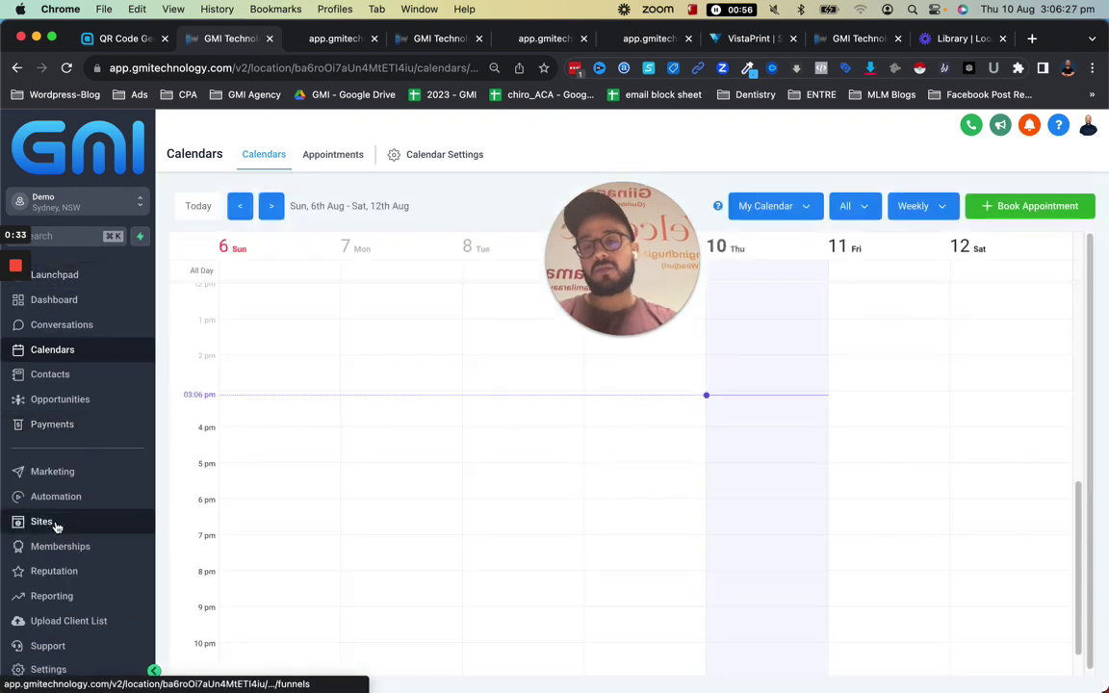
Add a new form from scratch in the Sites > Forms Builder list
left_click(56, 525)
left_click_drag(638, 297, 987, 466)
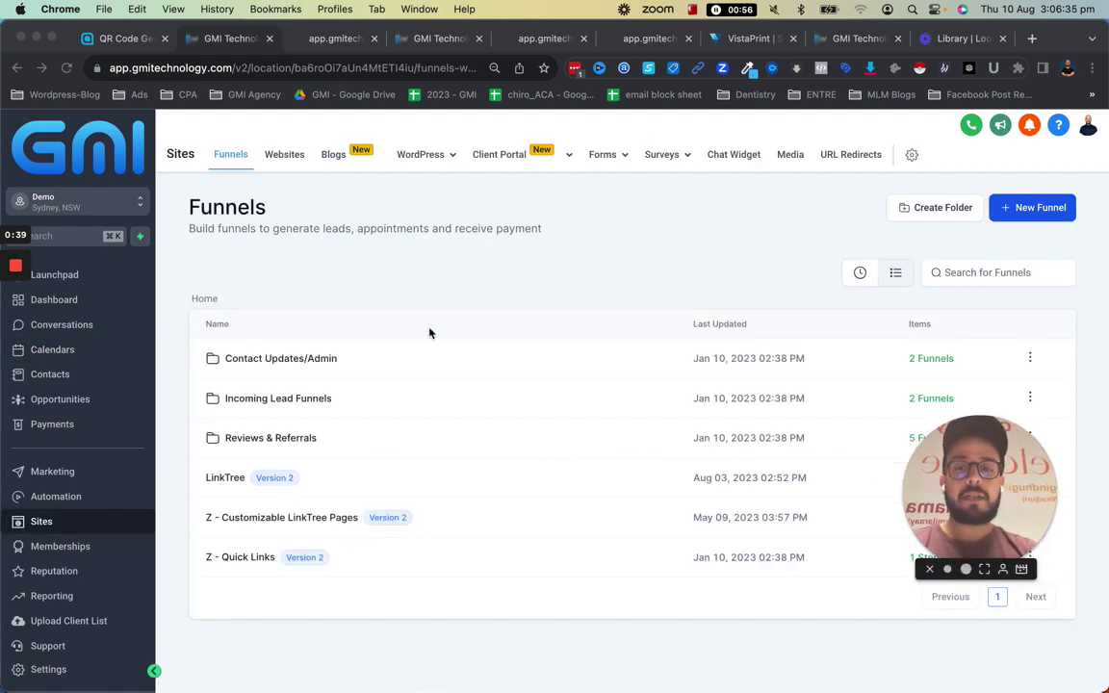
left_click(601, 157)
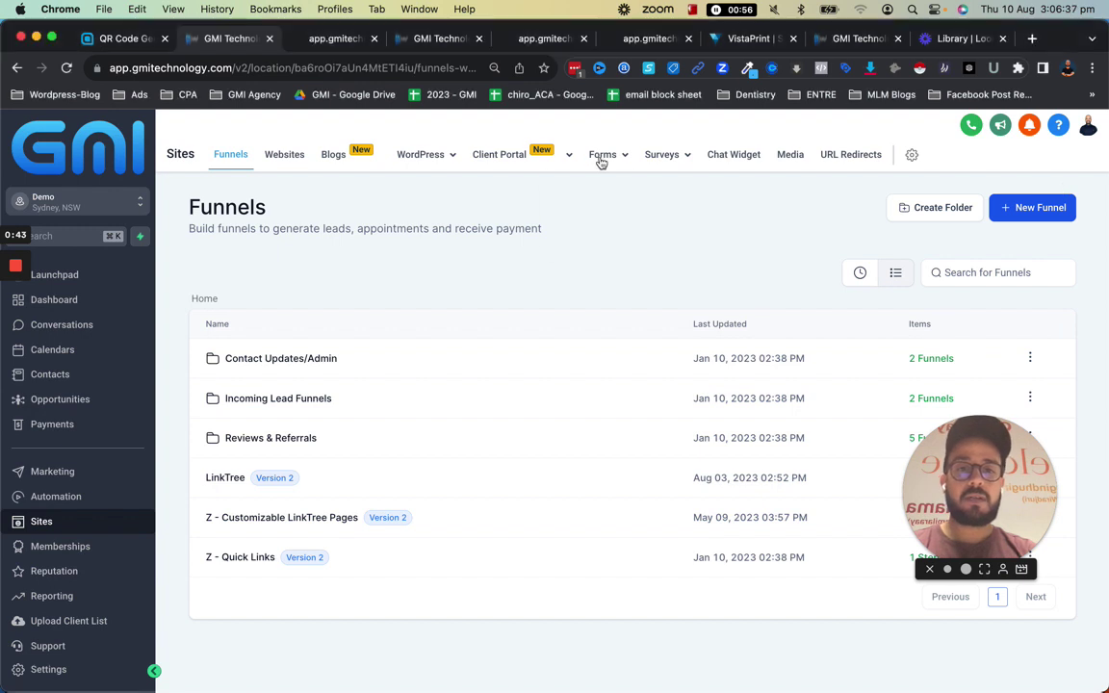
left_click(590, 186)
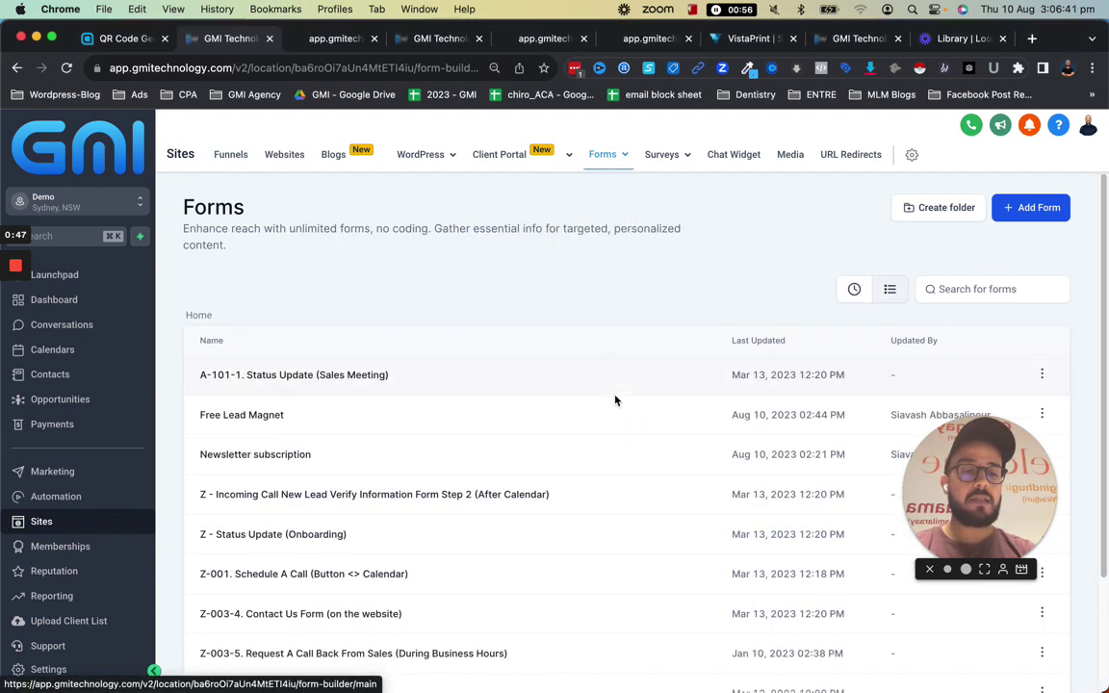
left_click(1018, 207)
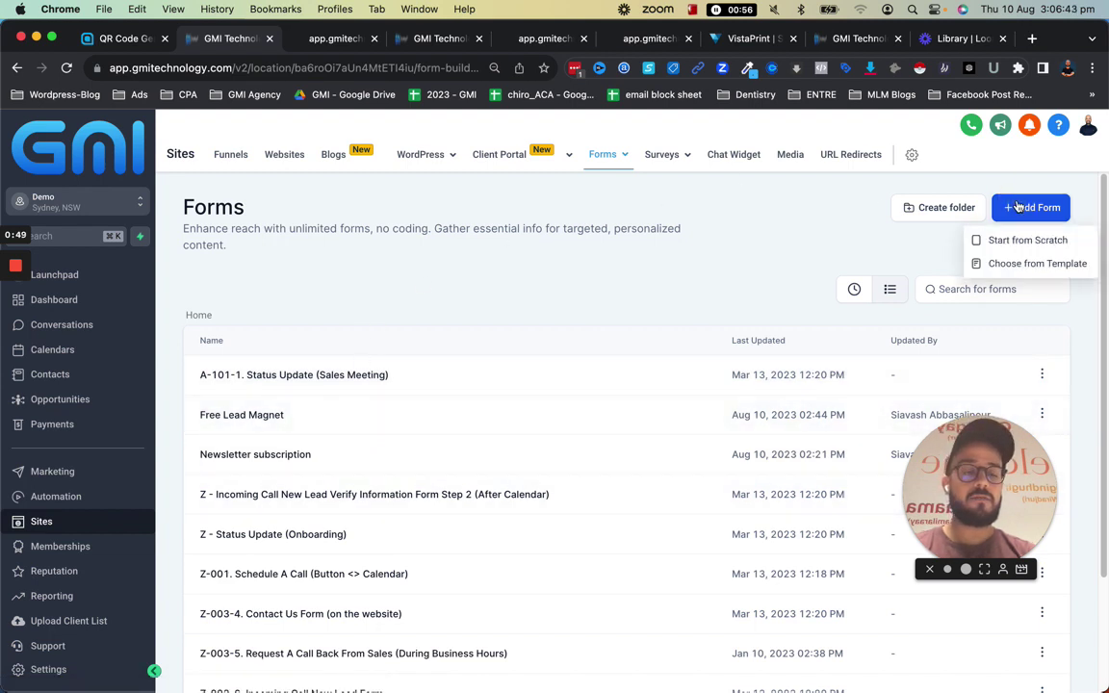
left_click(1024, 241)
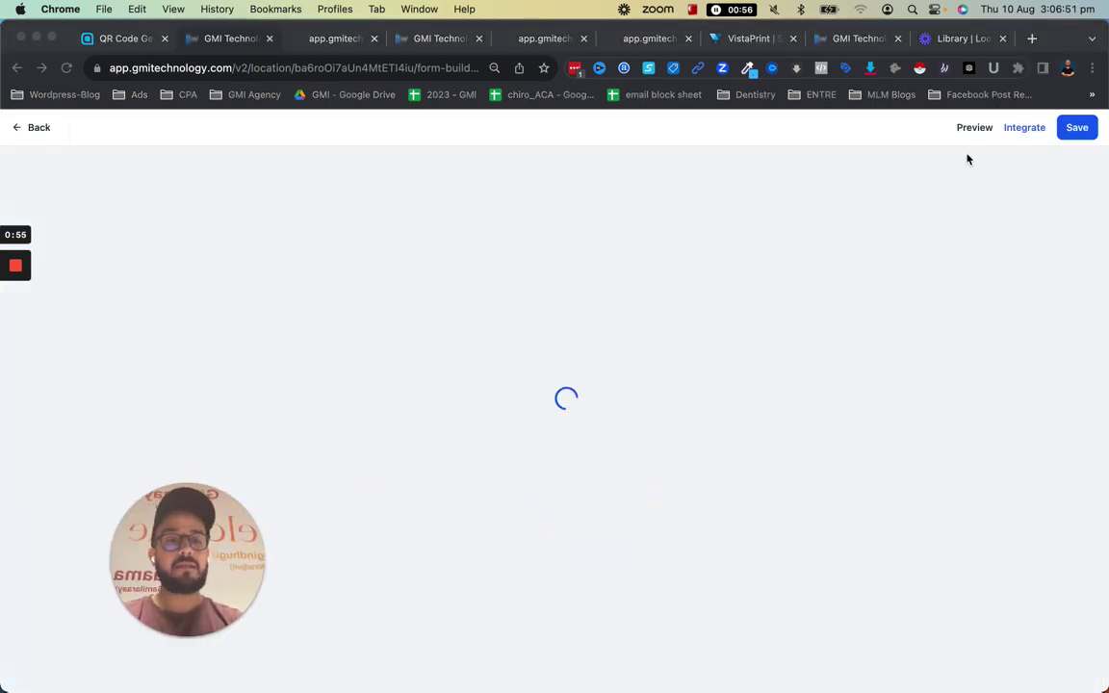
Rename the new form to 'SEO Calendar' in its Styles & Options settings
left_click(934, 154)
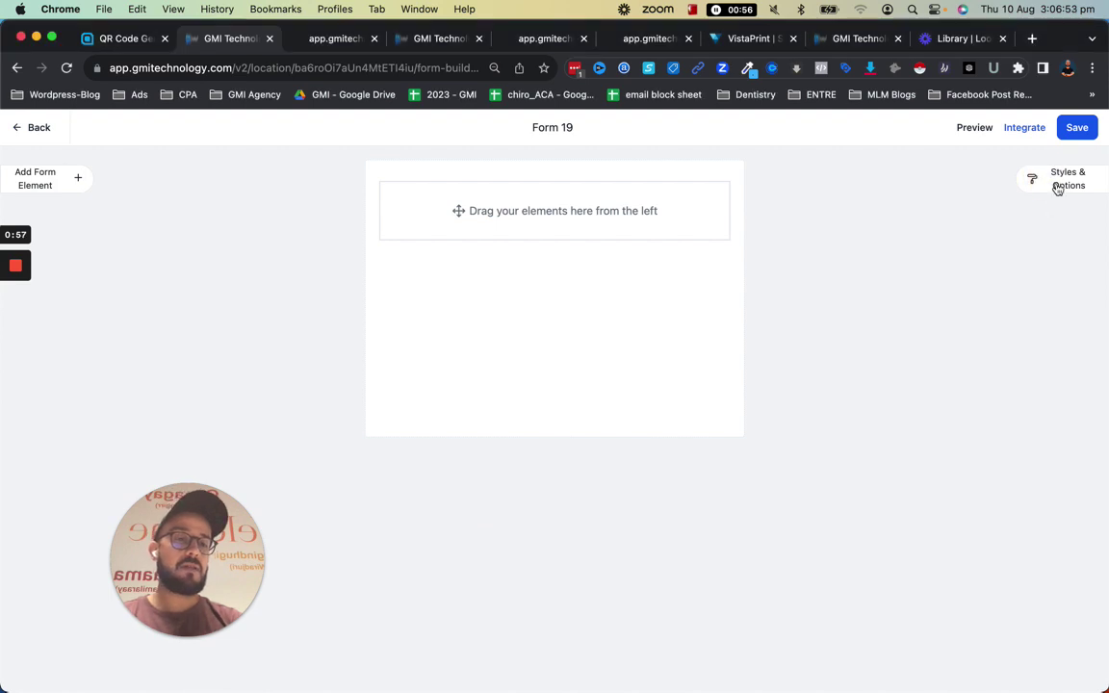
left_click(1059, 183)
left_click(1056, 184)
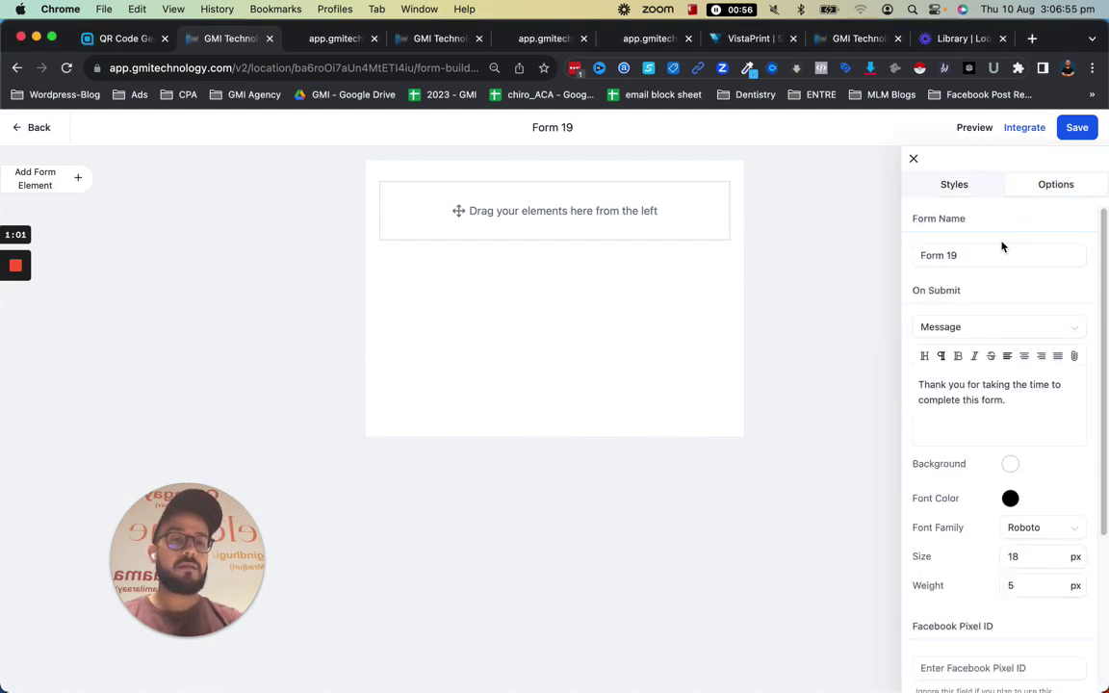
triple_click(995, 253)
type("SEO Ca")
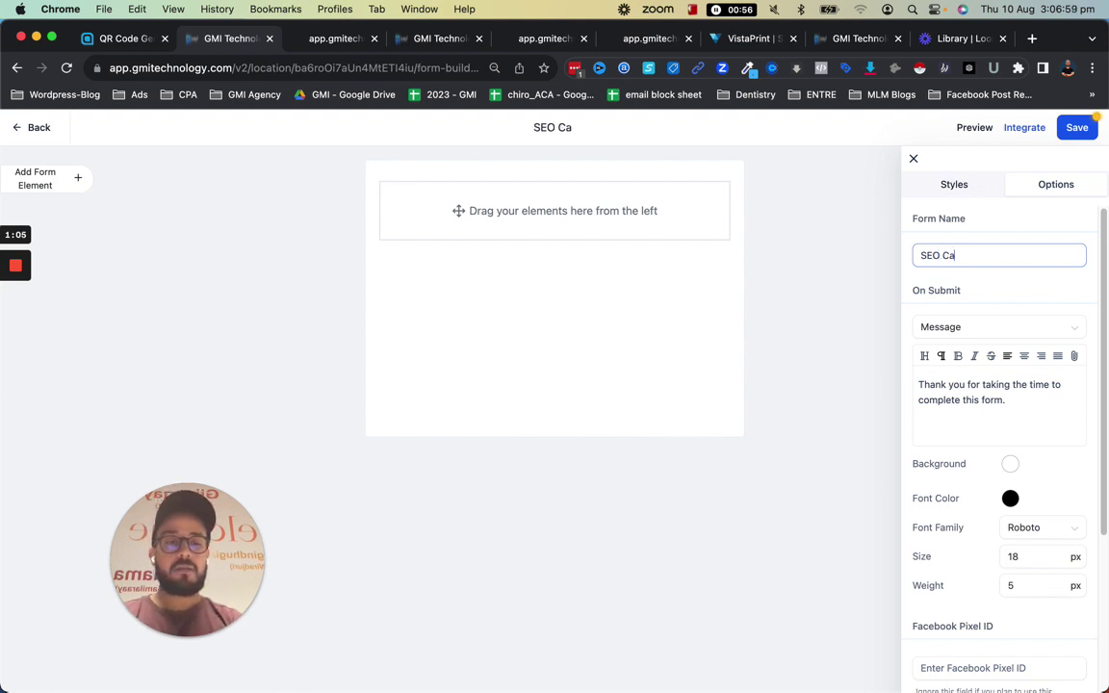
type("lendar")
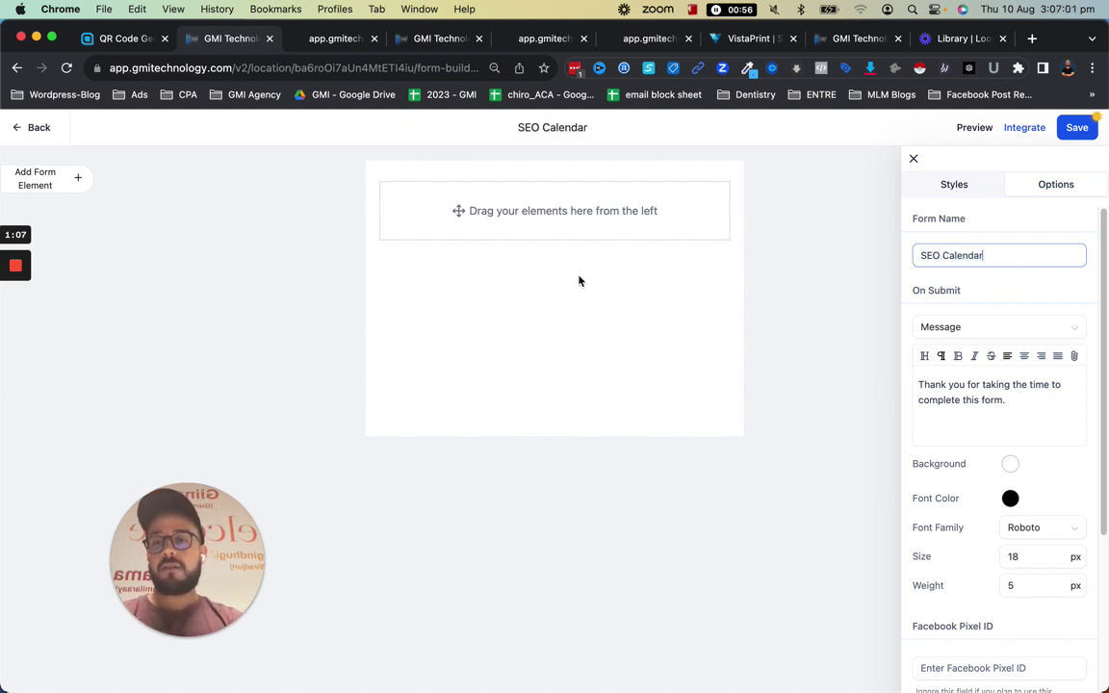
Add Full Name, Email, Phone and Website fields, placing Website below Email
left_click(54, 176)
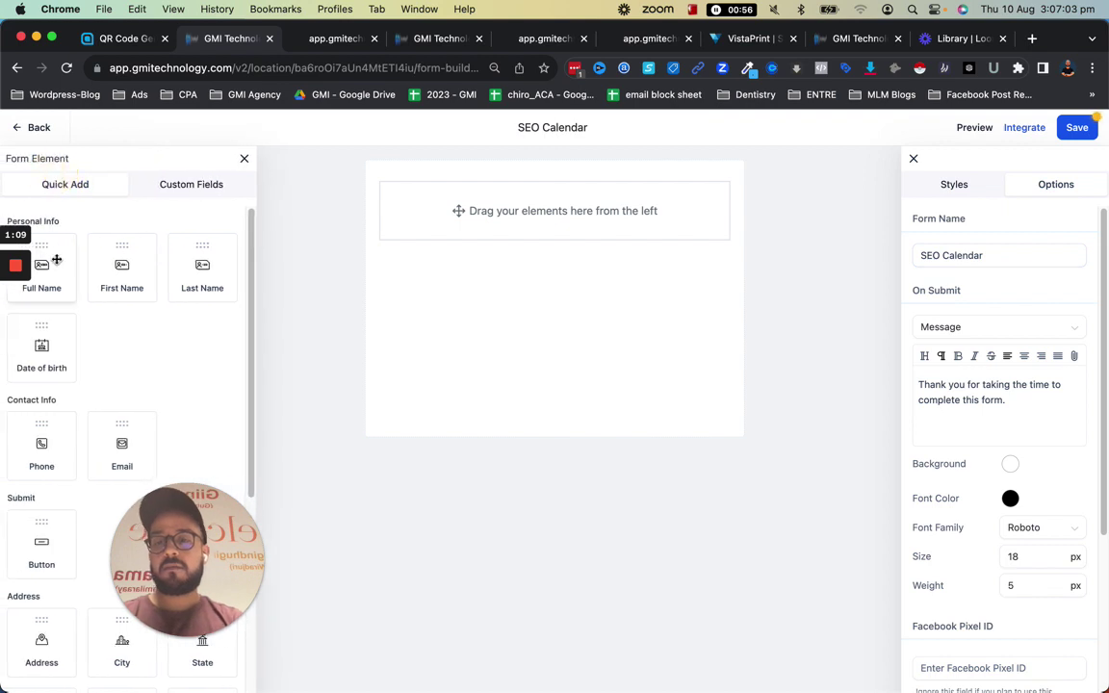
left_click_drag(53, 275, 475, 237)
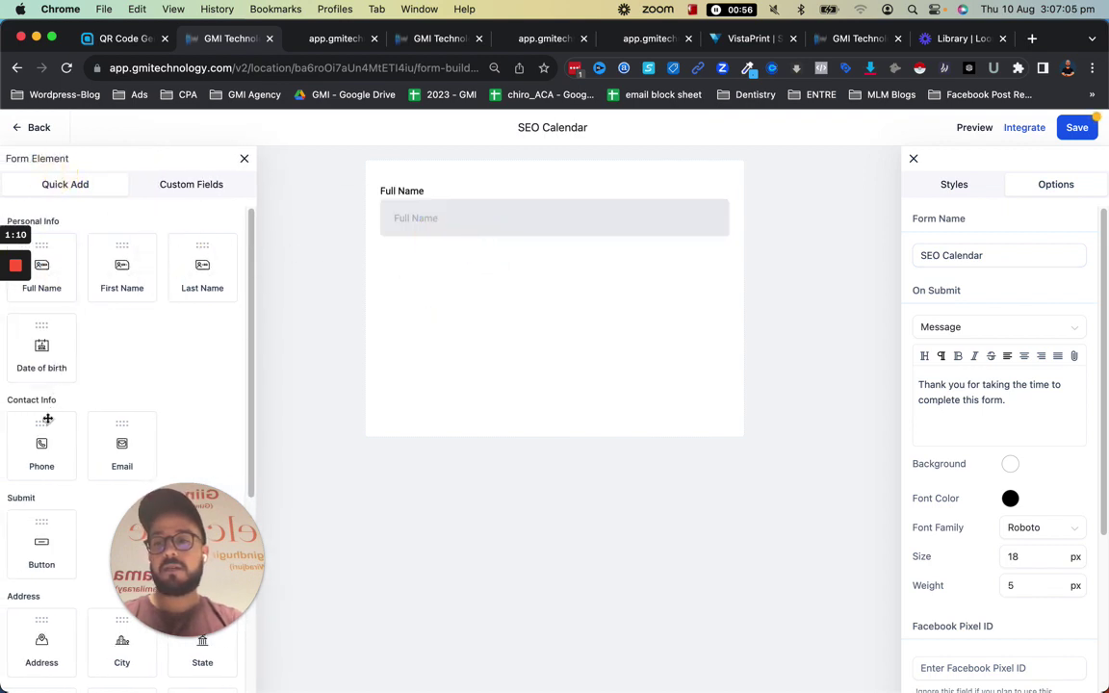
left_click_drag(96, 446, 376, 287)
left_click_drag(41, 454, 452, 307)
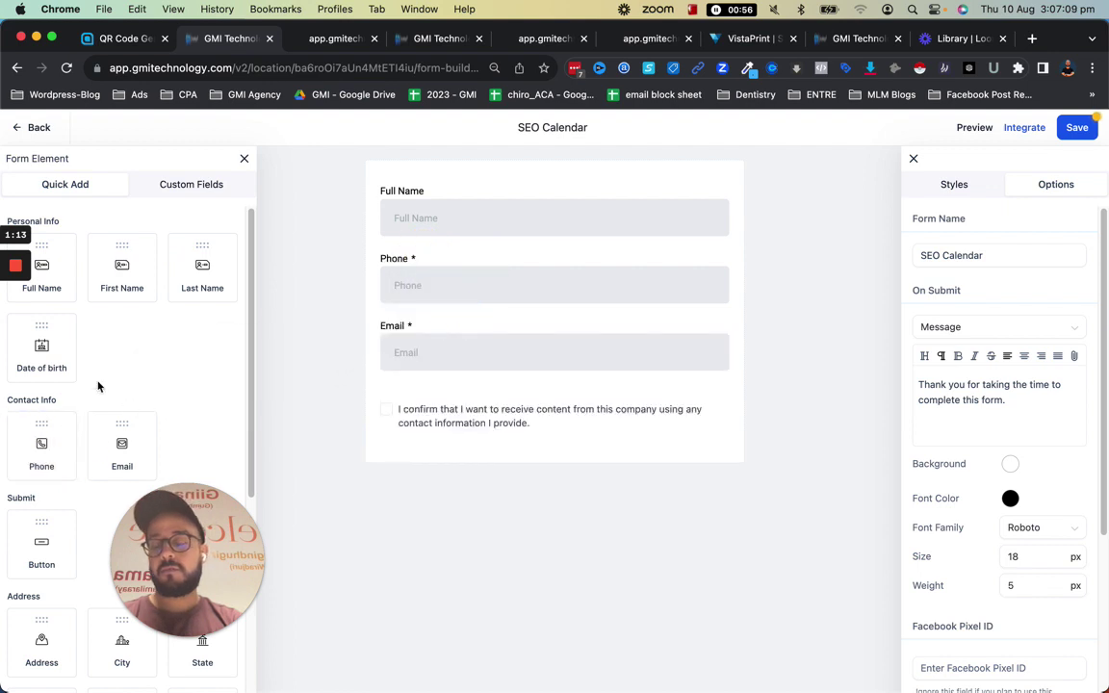
scroll(99, 383, "down", 3)
scroll(193, 414, "down", 1)
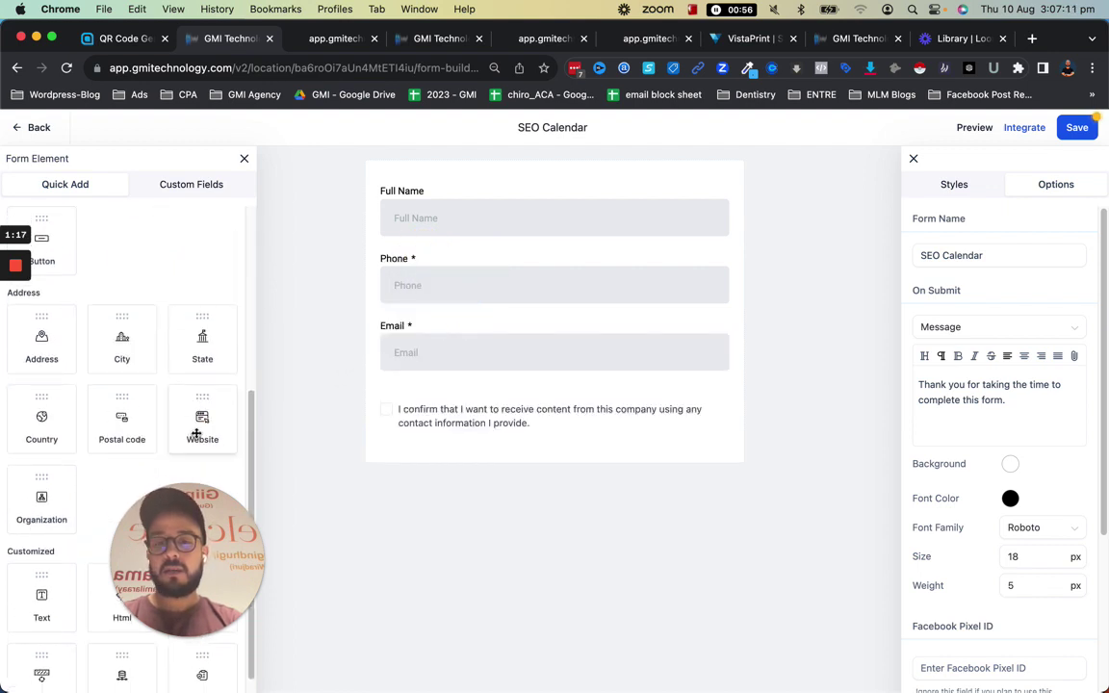
left_click_drag(199, 428, 494, 383)
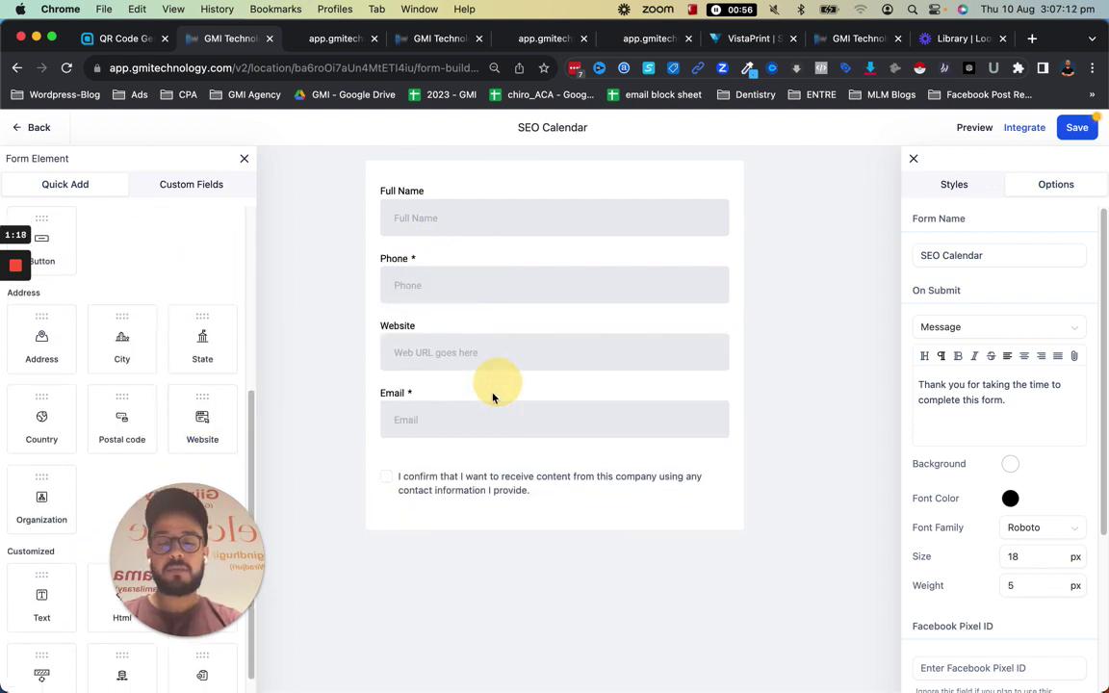
left_click(458, 356)
left_click_drag(448, 339, 451, 427)
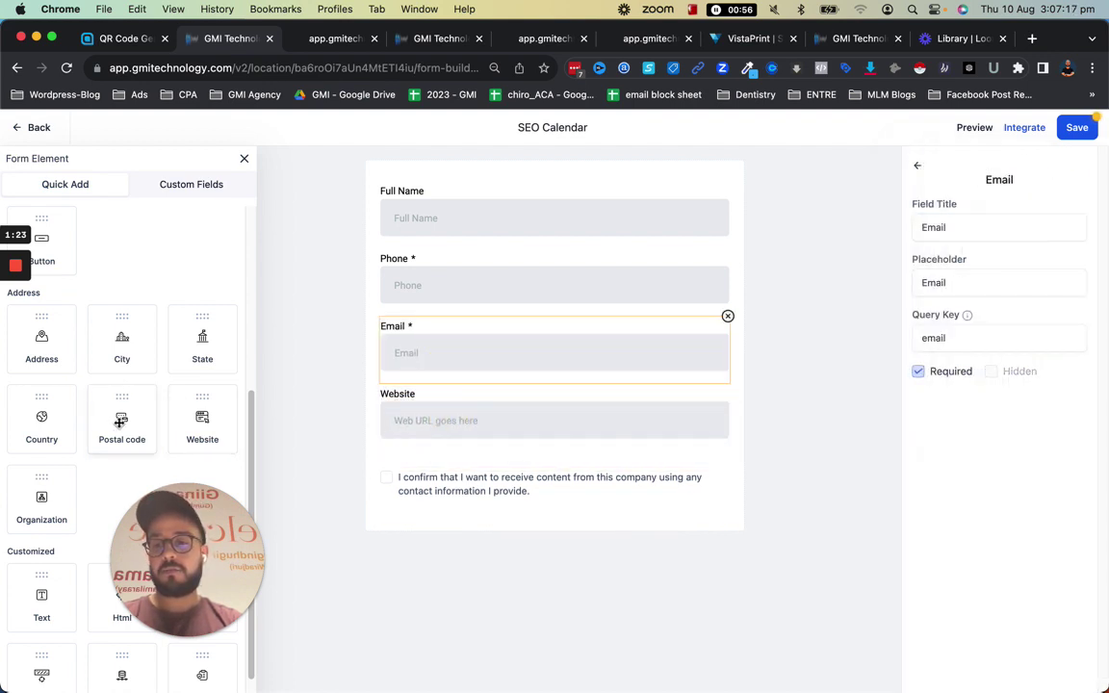
Bring up the Custom Fields list in the elements panel
scroll(136, 370, "down", 1)
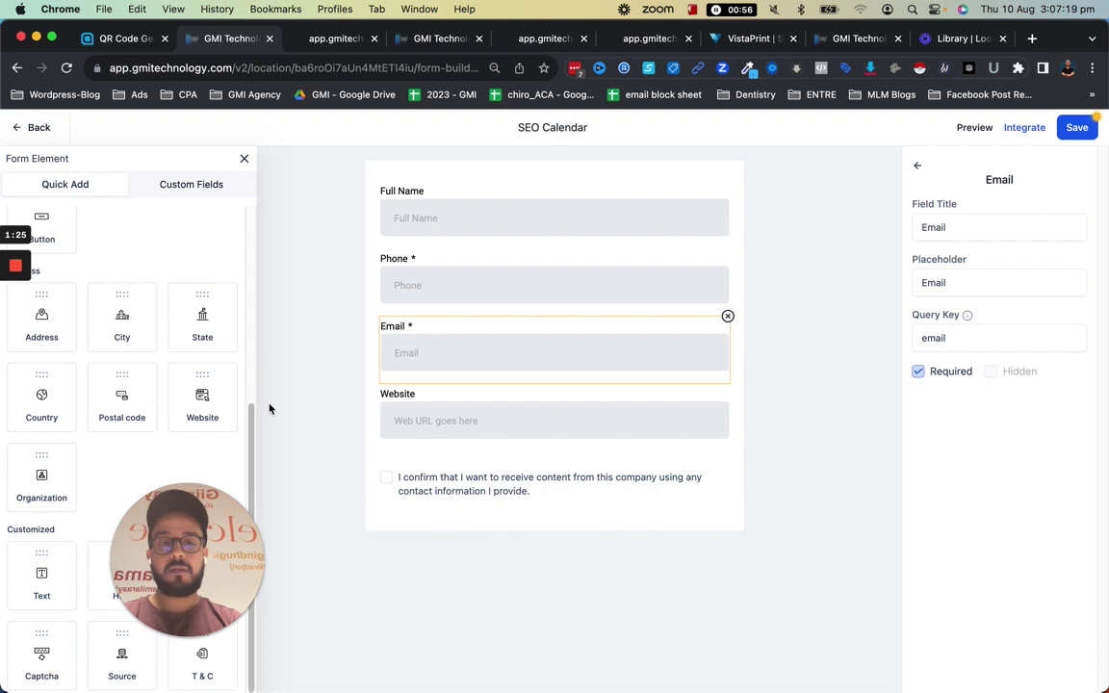
left_click(203, 193)
left_click_drag(197, 563, 575, 511)
Create a single-line custom field named comp1 in the General Info group
left_click(149, 670)
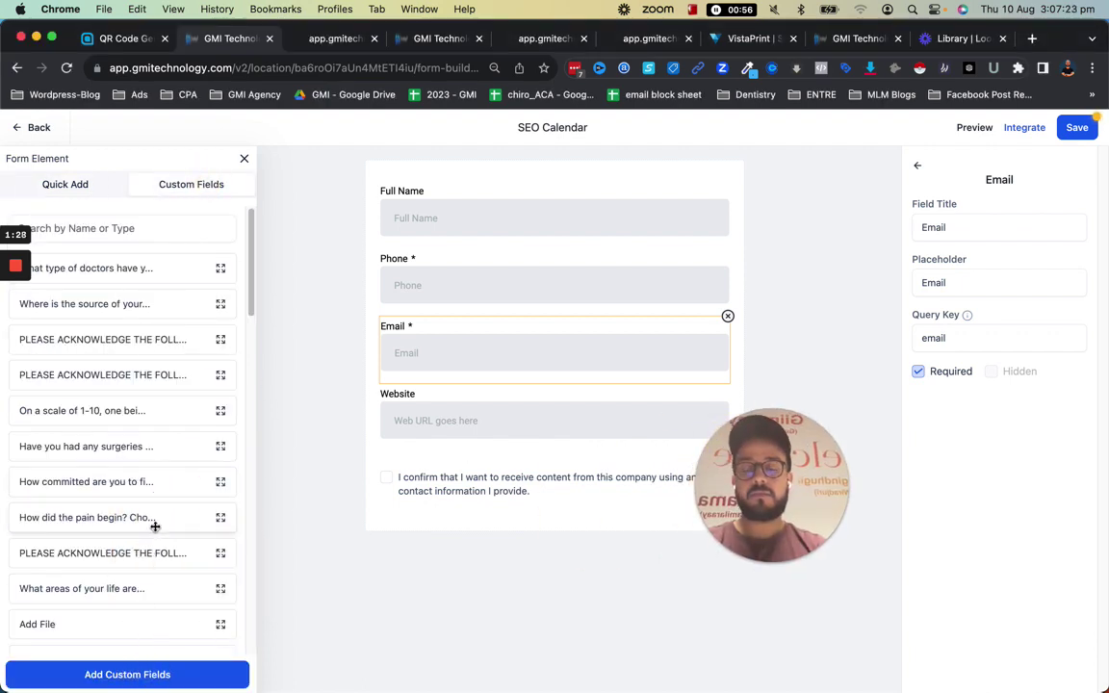
left_click(114, 676)
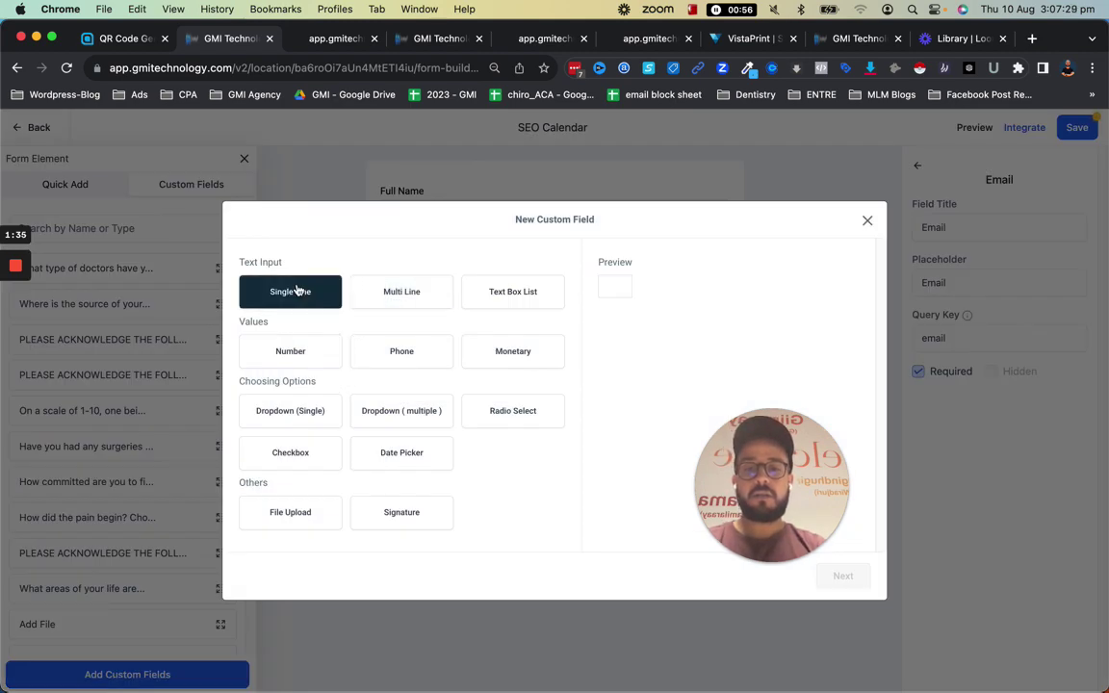
left_click(297, 290)
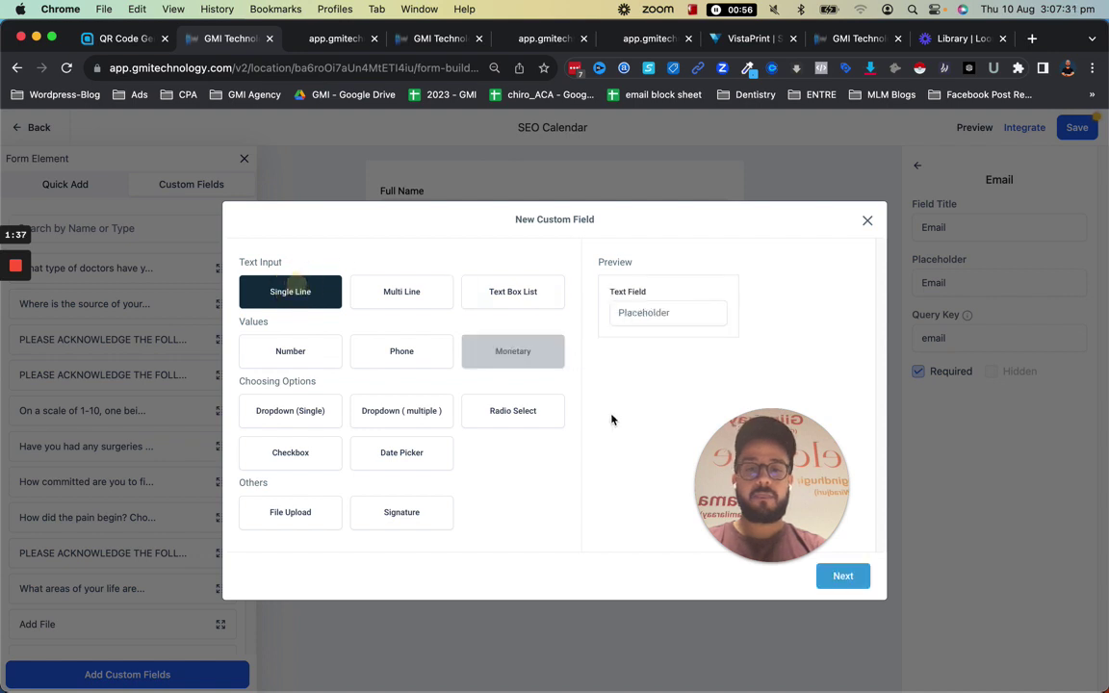
left_click(841, 577)
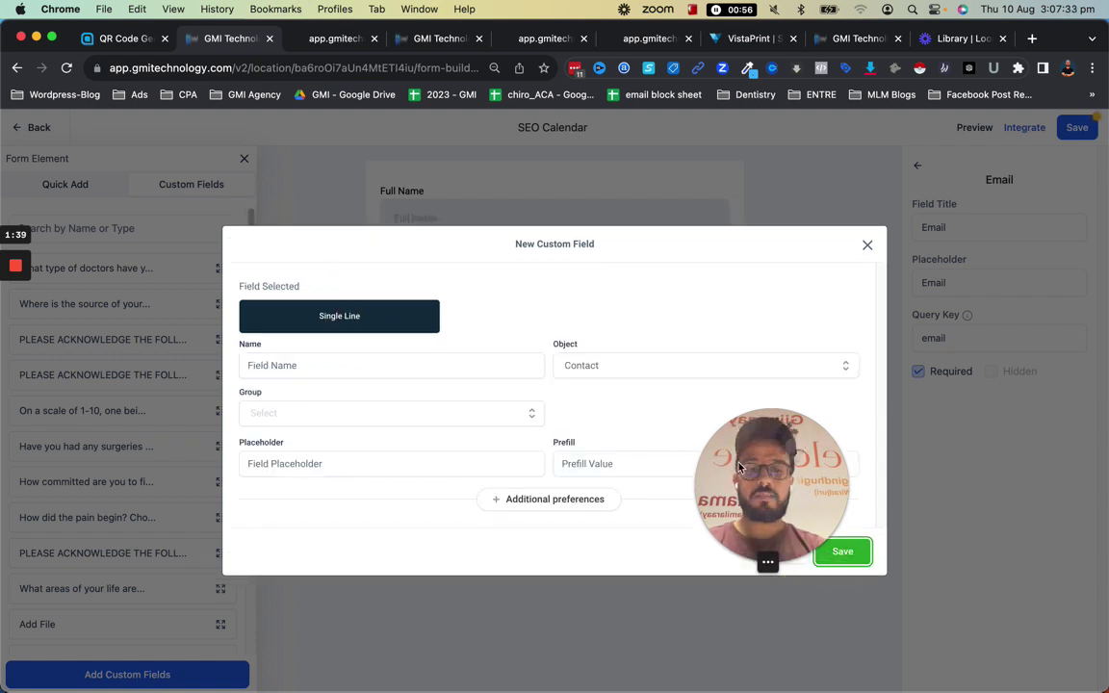
left_click_drag(734, 541, 910, 443)
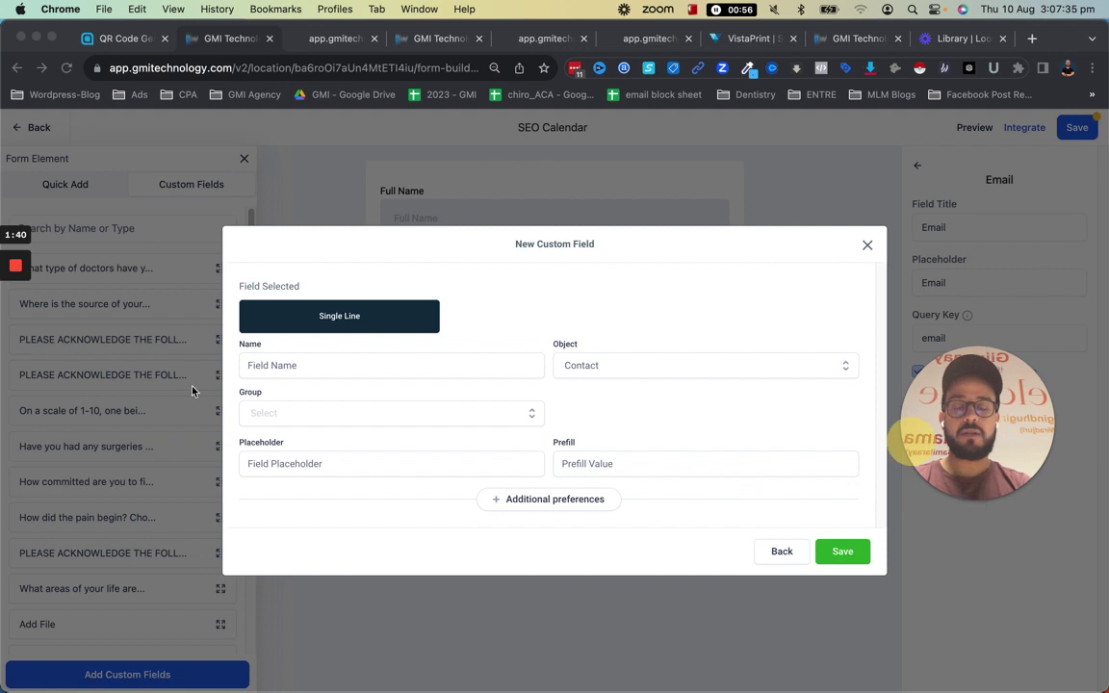
left_click(291, 362)
type("com")
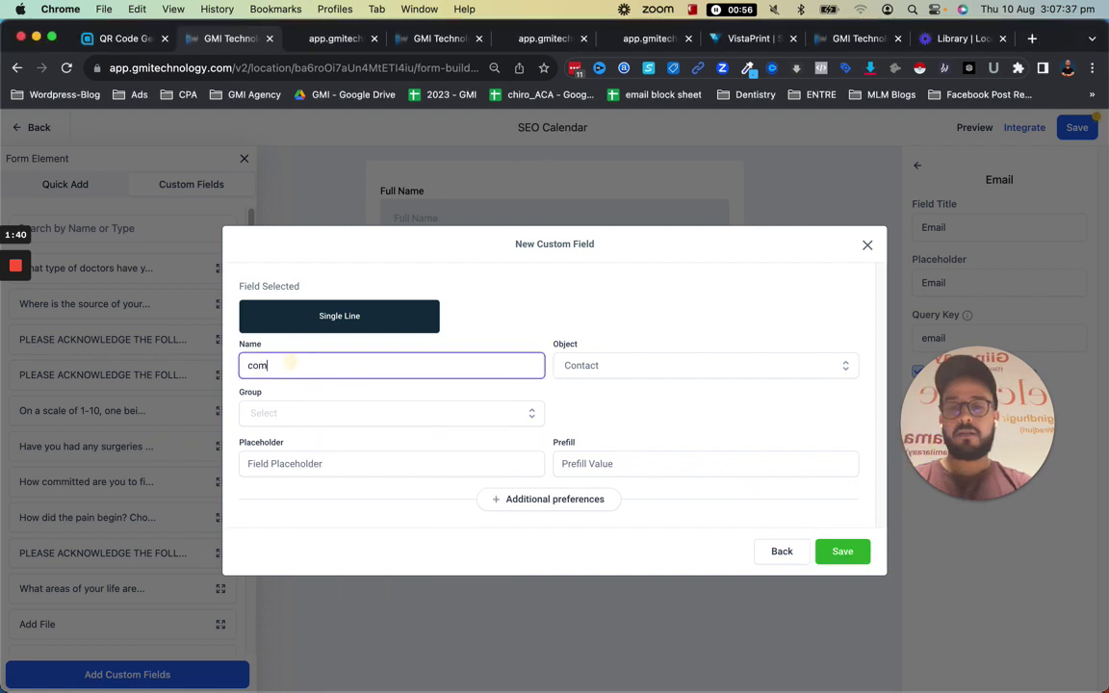
type("p1")
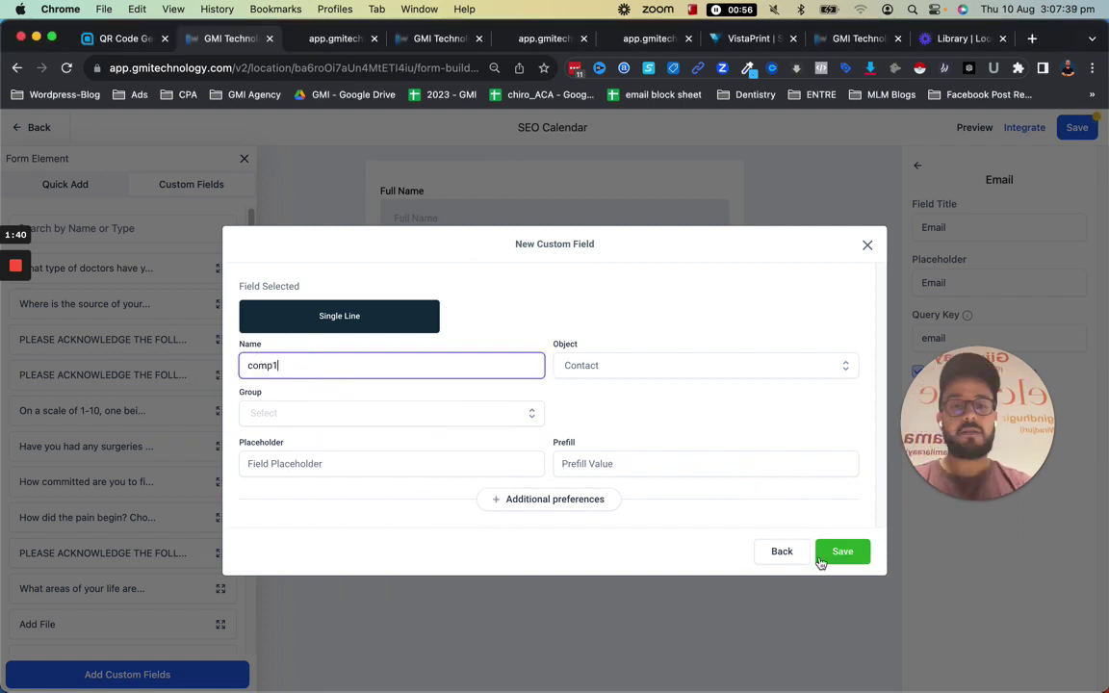
left_click(870, 550)
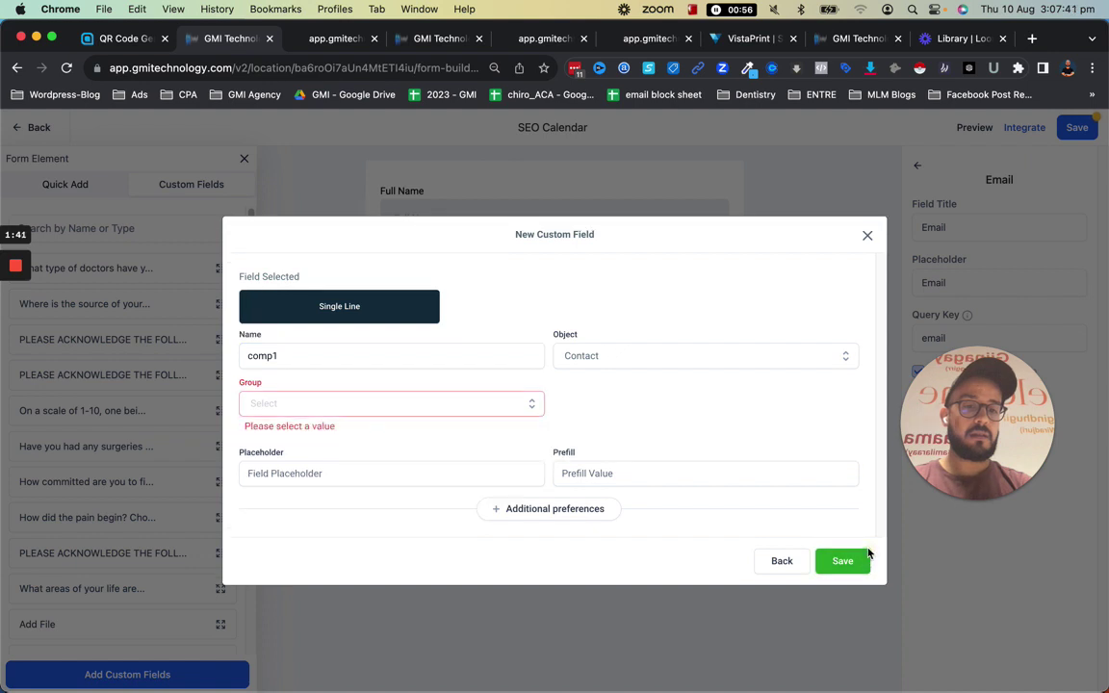
left_click(501, 402)
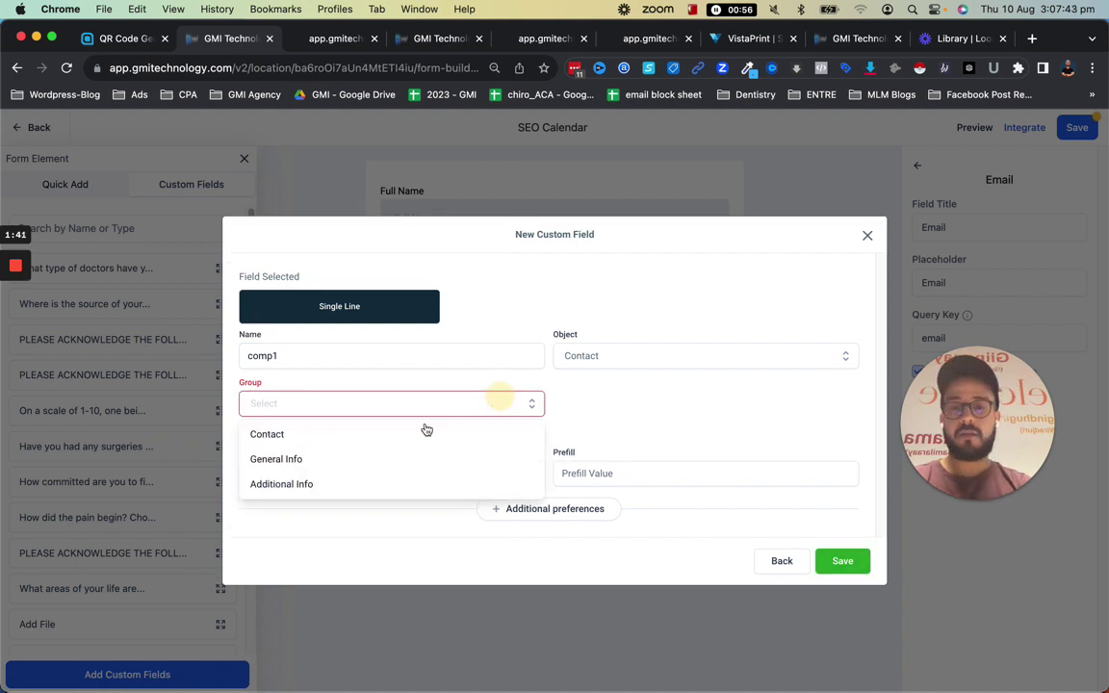
left_click(273, 458)
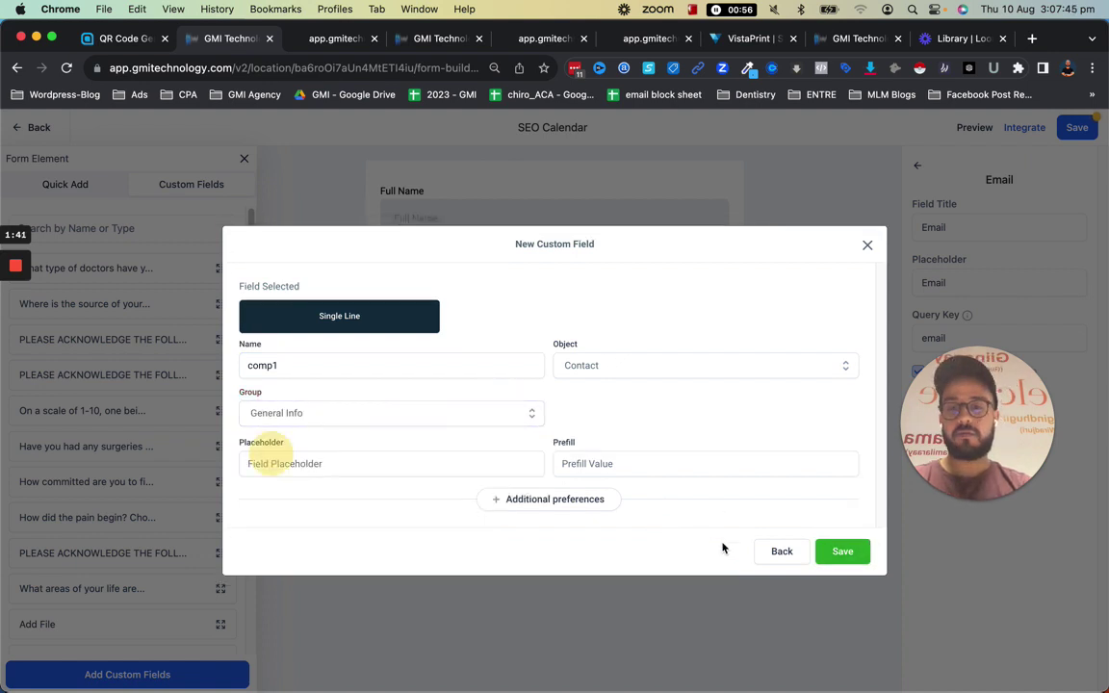
left_click(842, 550)
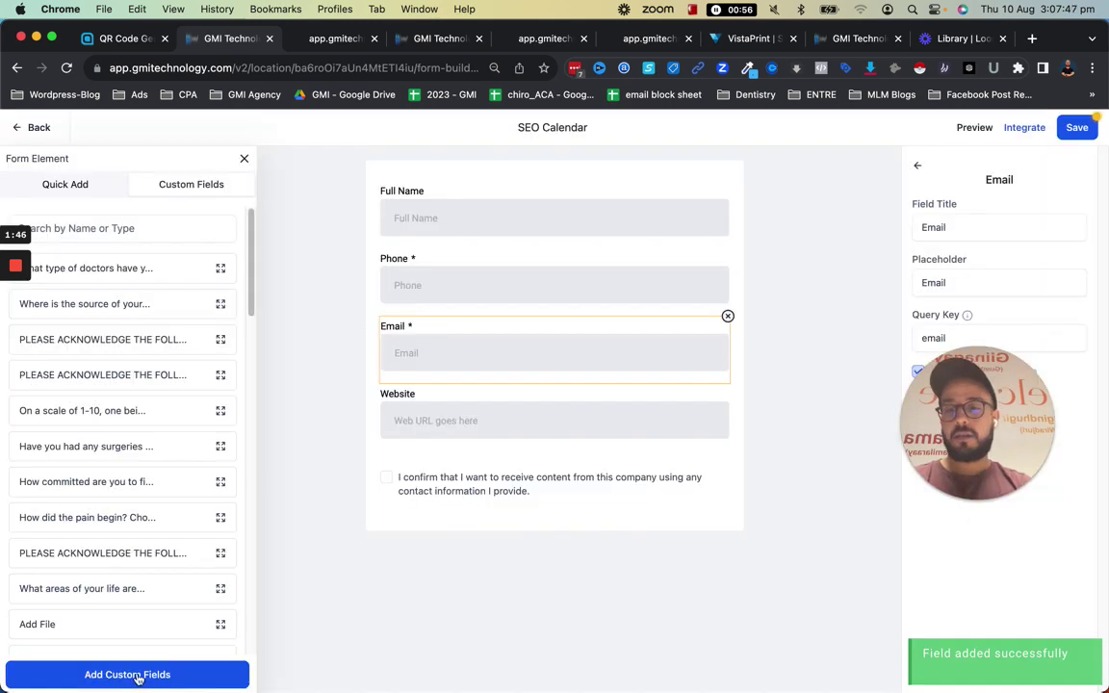
Create a second single-line custom field, comp2, also in General Info
left_click(137, 677)
left_click(290, 452)
left_click(290, 291)
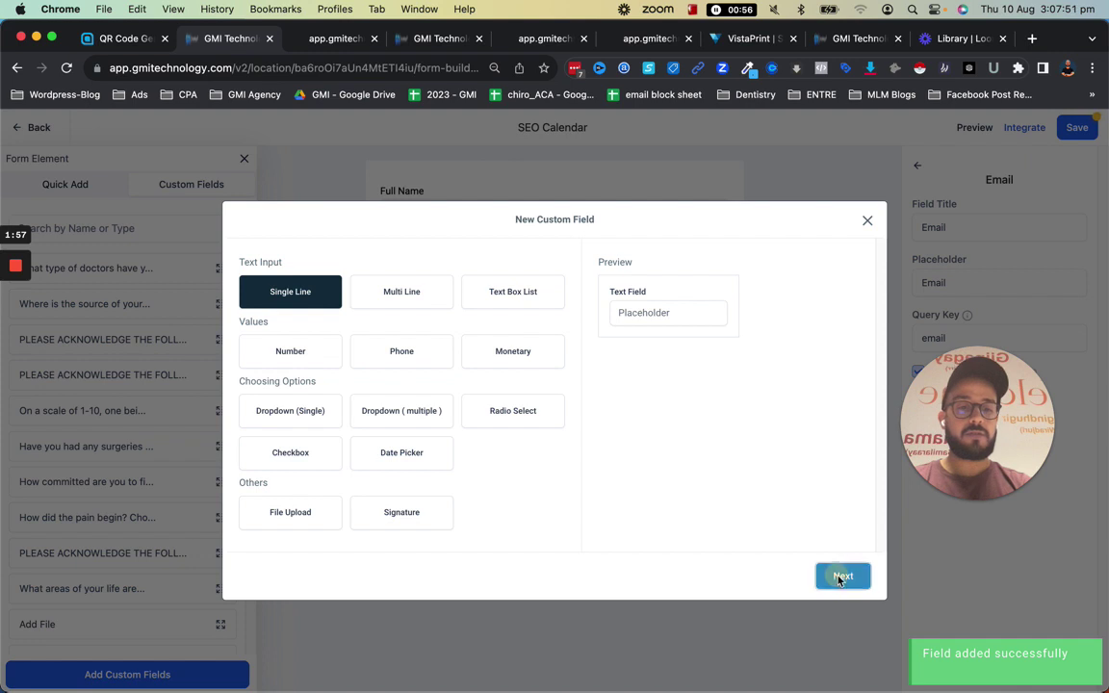
left_click(839, 576)
left_click(358, 375)
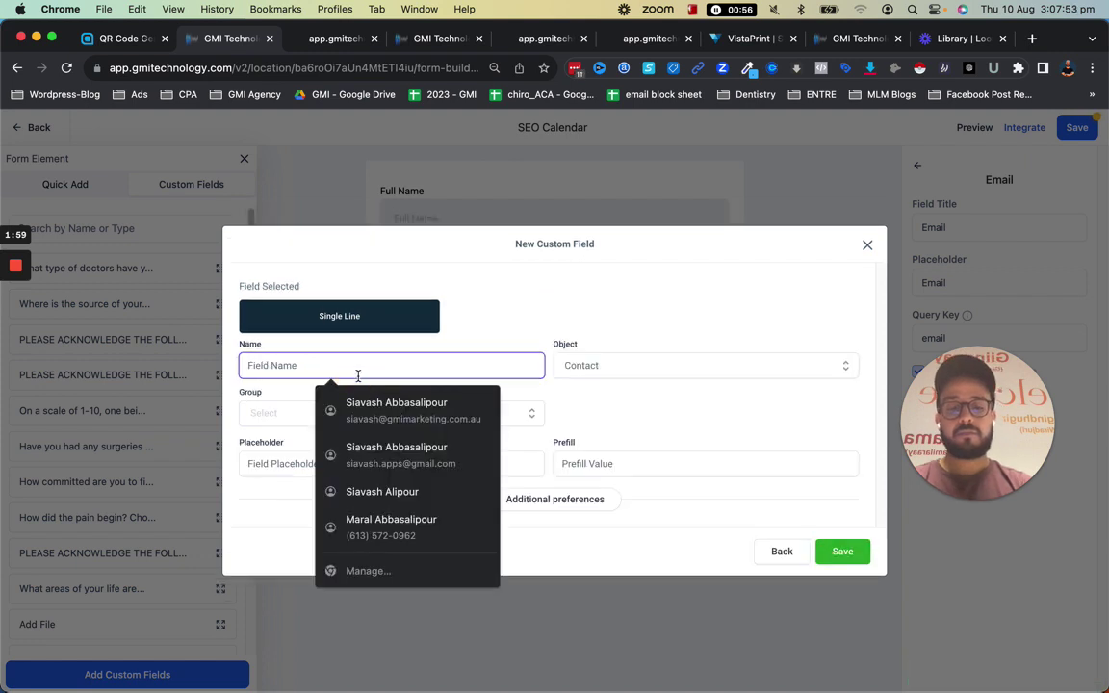
type("comp2")
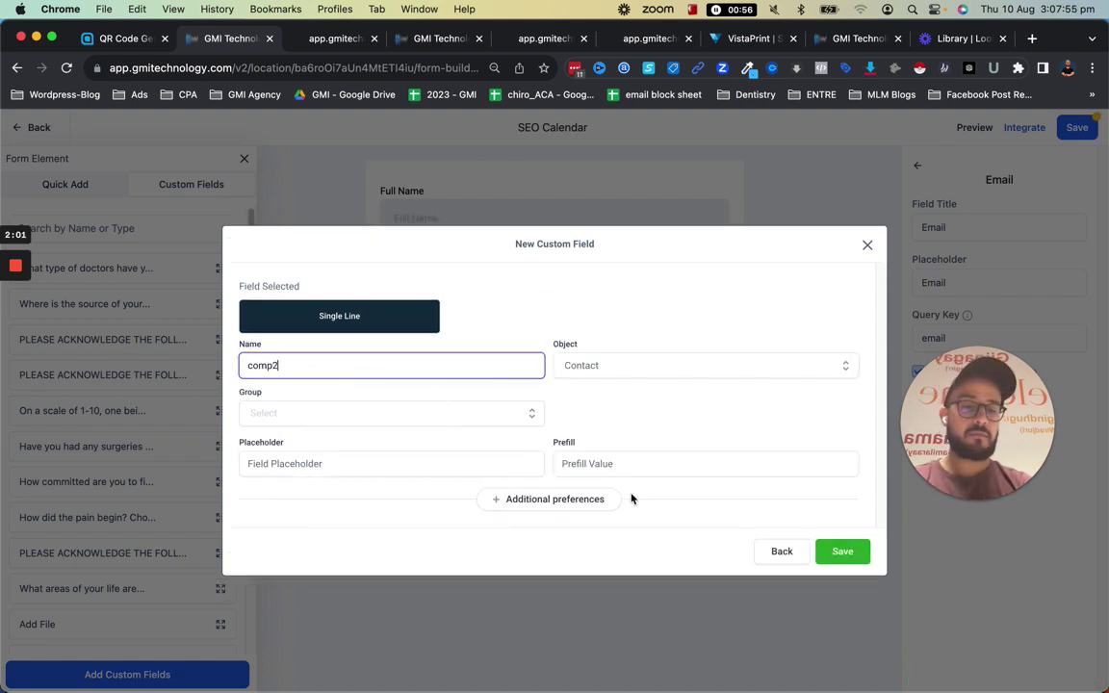
left_click(853, 554)
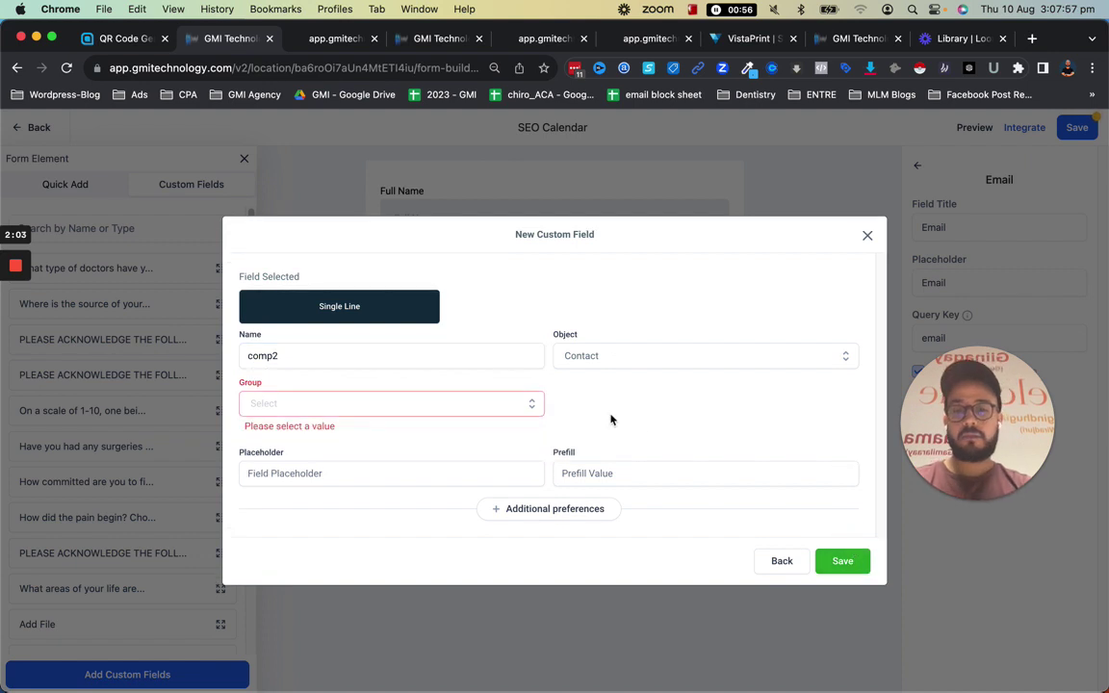
left_click(460, 405)
left_click(354, 461)
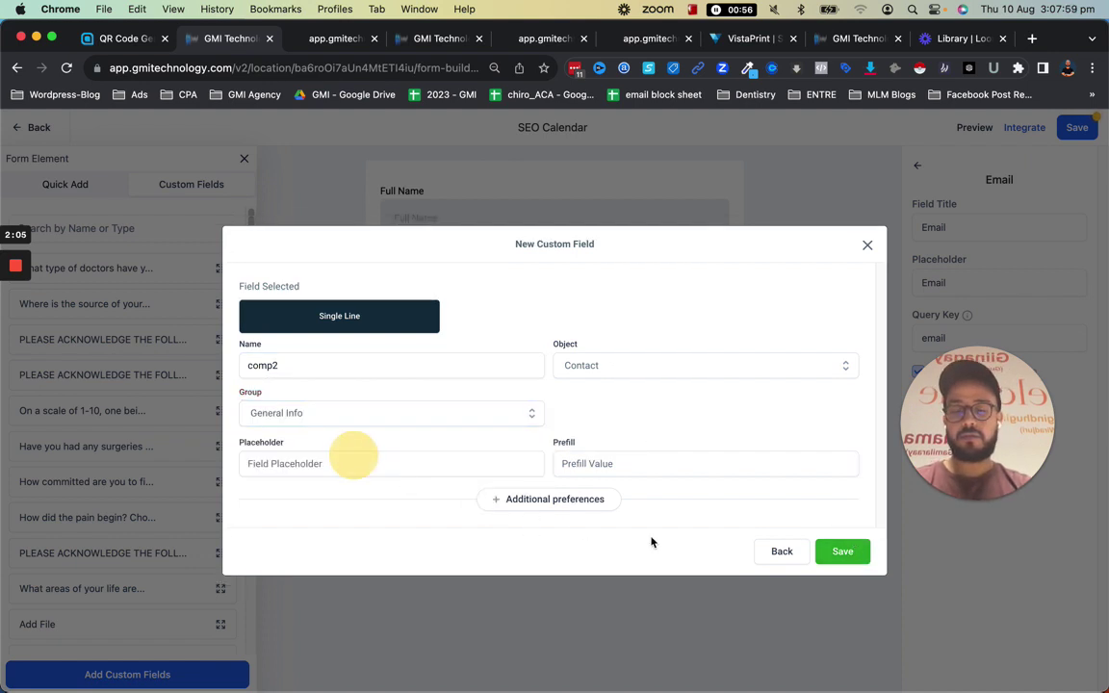
left_click(841, 556)
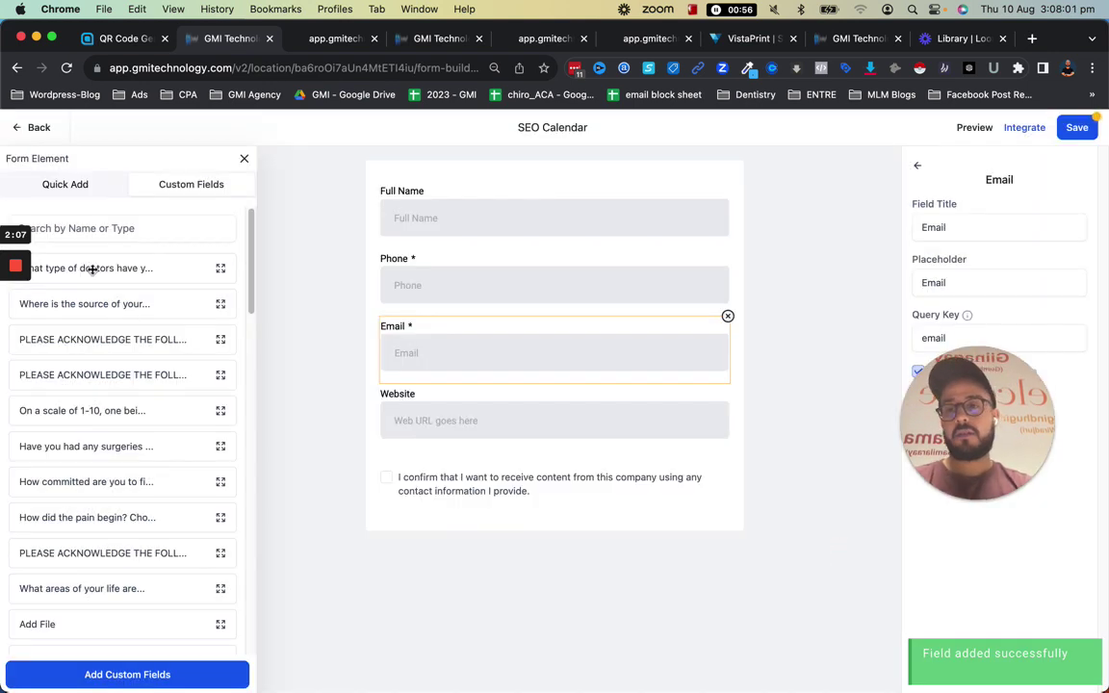
Search for and add comp1 below Website, then comp2 below comp1
left_click(74, 229)
type("comp")
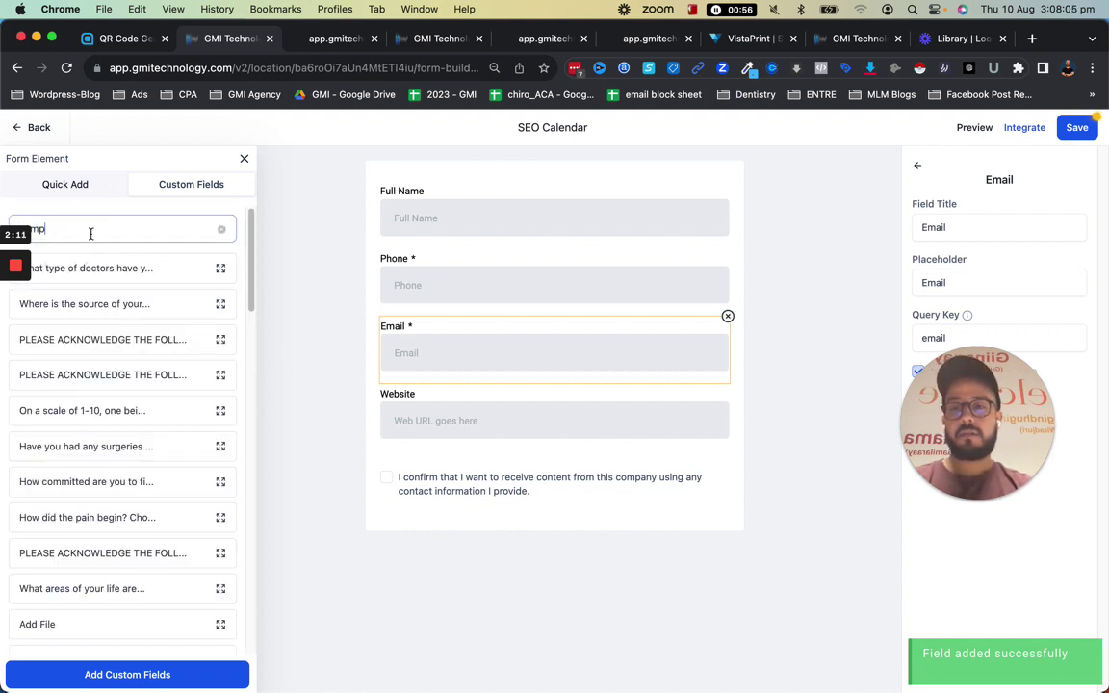
type("1")
left_click_drag(86, 268, 448, 455)
left_click(148, 228)
key("BackSpace")
type("2")
left_click_drag(143, 277, 506, 544)
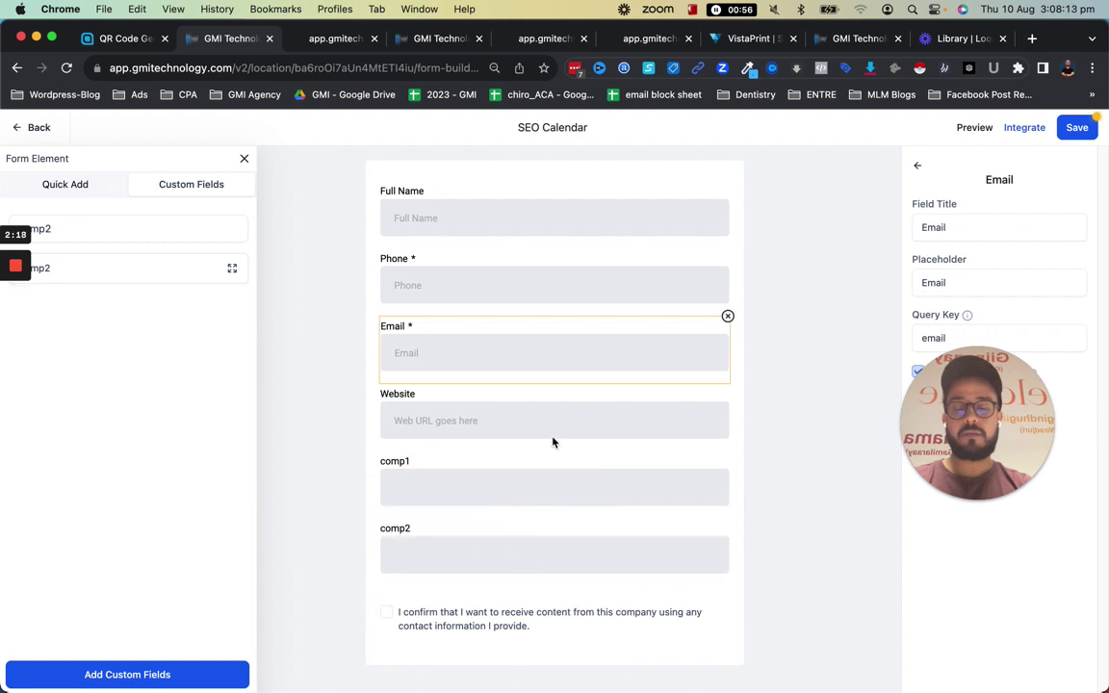
Select the comp1 field to review its settings, then bring back the Quick Add elements
left_click(532, 492)
left_click(998, 338)
left_click_drag(976, 423, 248, 140)
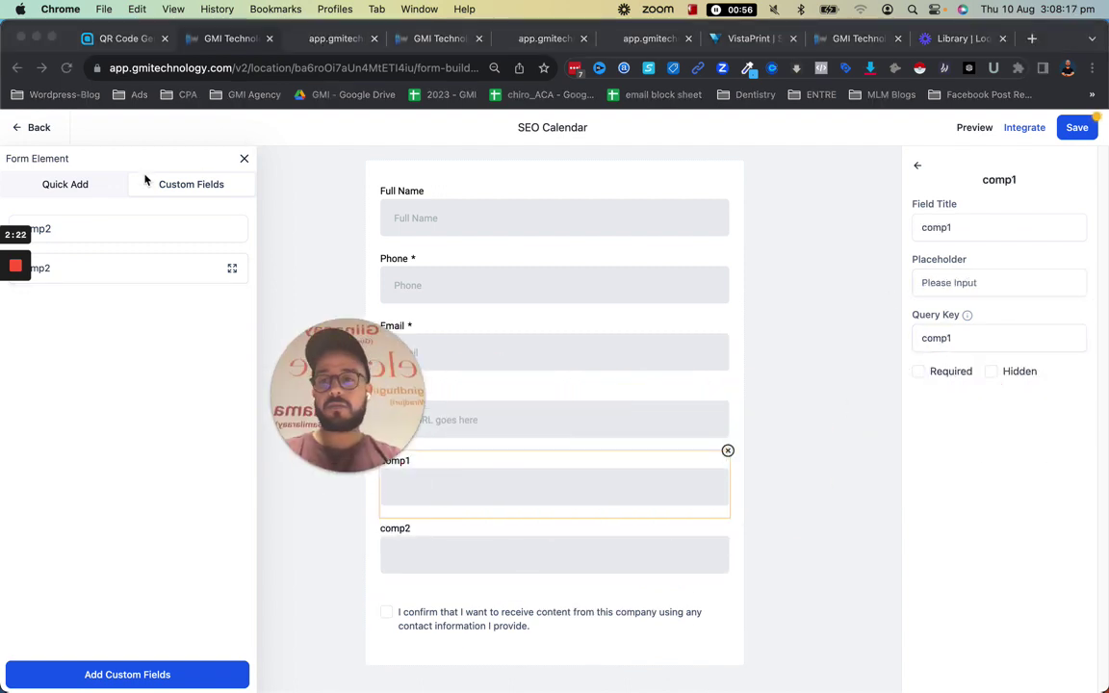
left_click(43, 182)
left_click(59, 185)
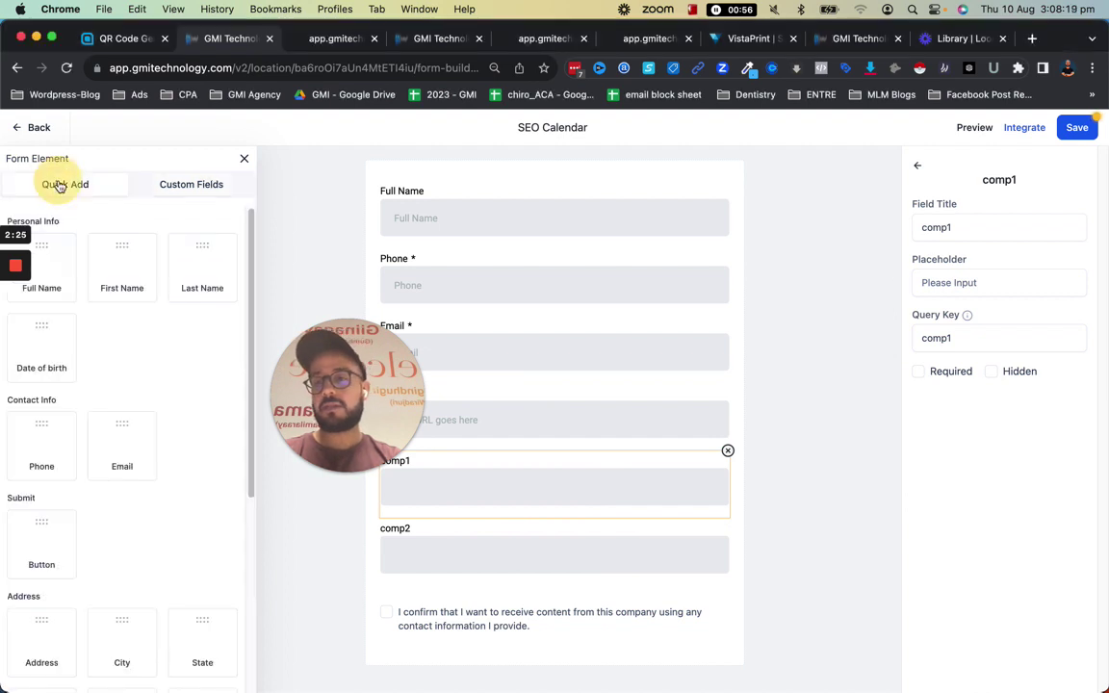
scroll(70, 507, "down", 1)
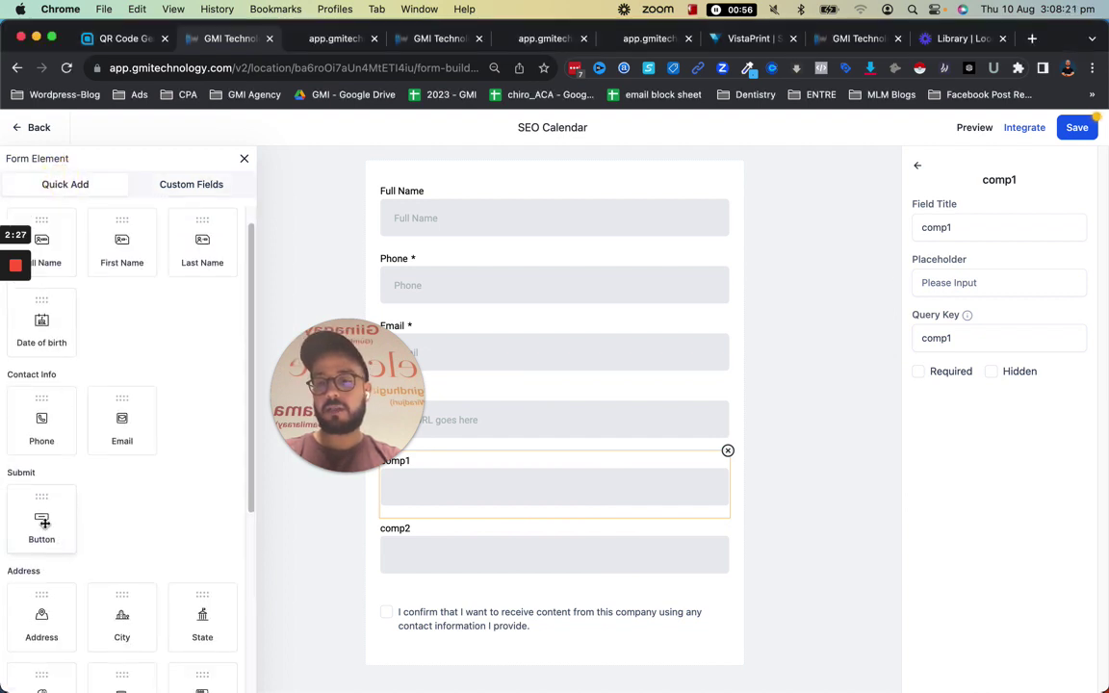
Add a submit Button below comp2 and make comp1 and Full Name required
left_click_drag(43, 523, 496, 604)
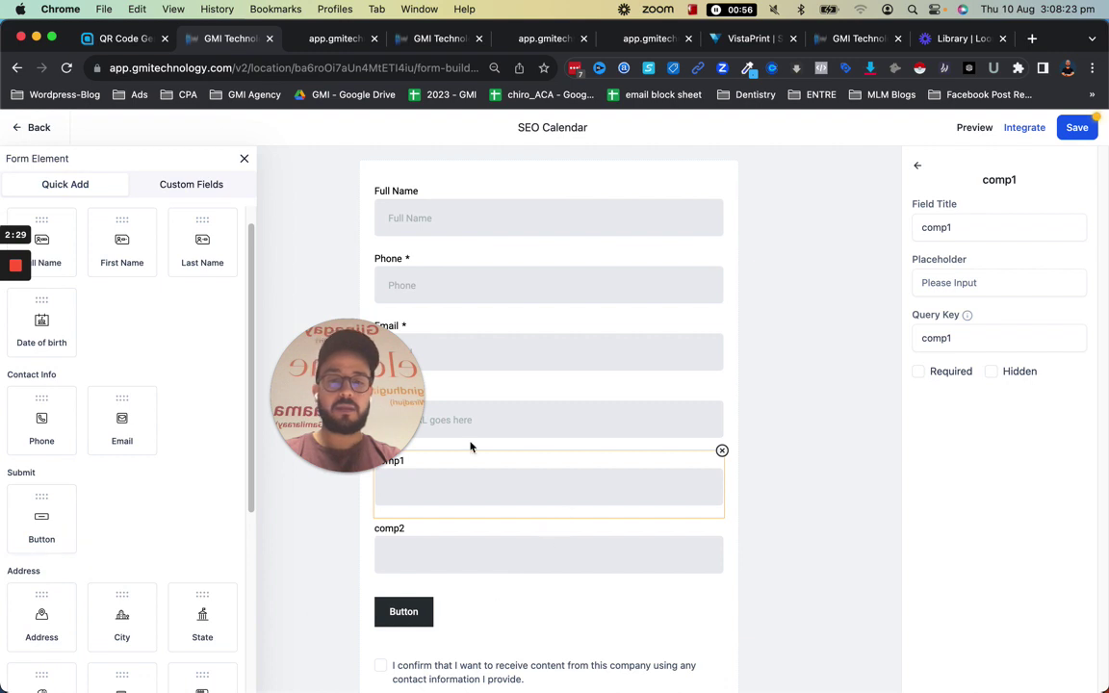
left_click_drag(404, 399, 297, 403)
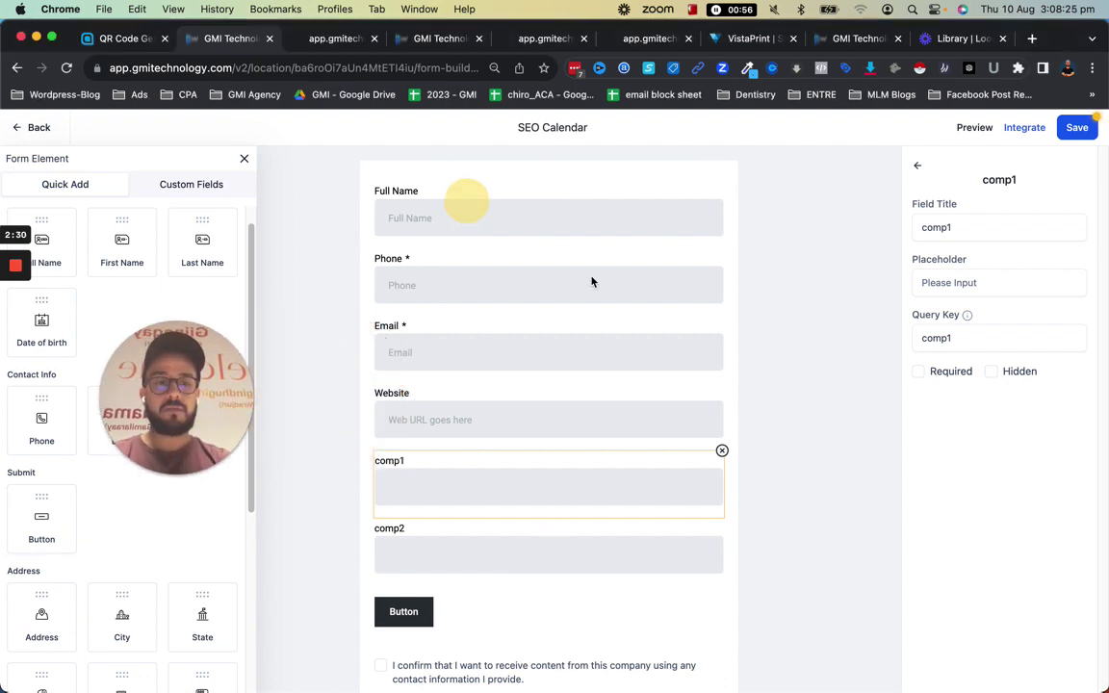
left_click(933, 372)
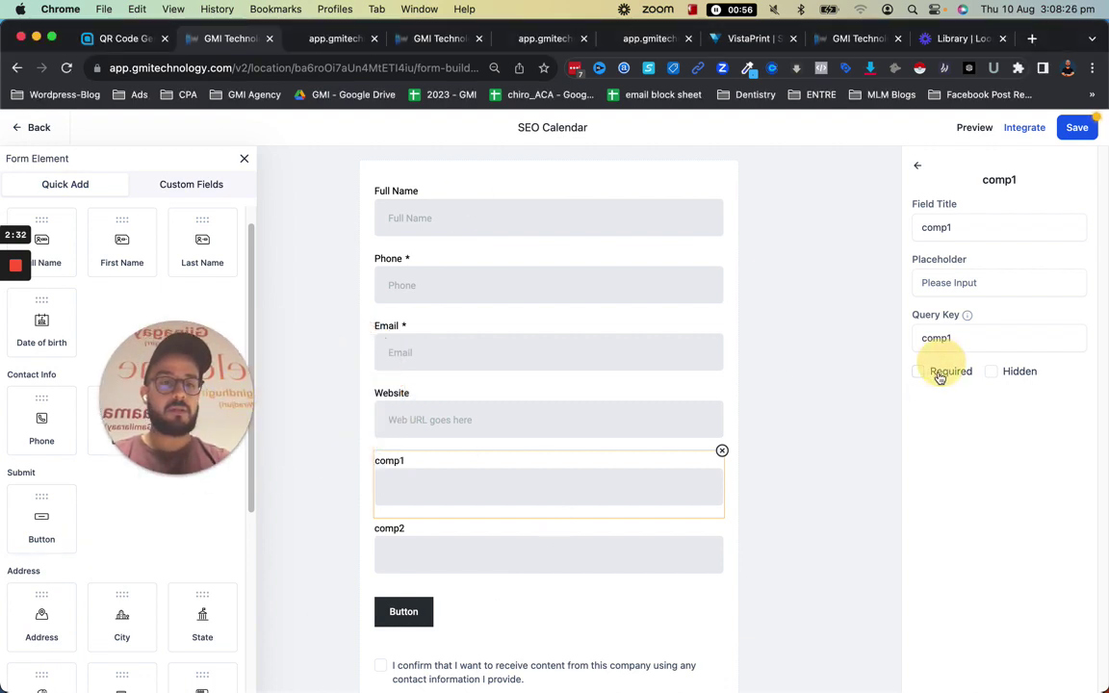
left_click(458, 215)
left_click(917, 371)
Make Website and comp2 required and save the SEO Calendar form
left_click(446, 402)
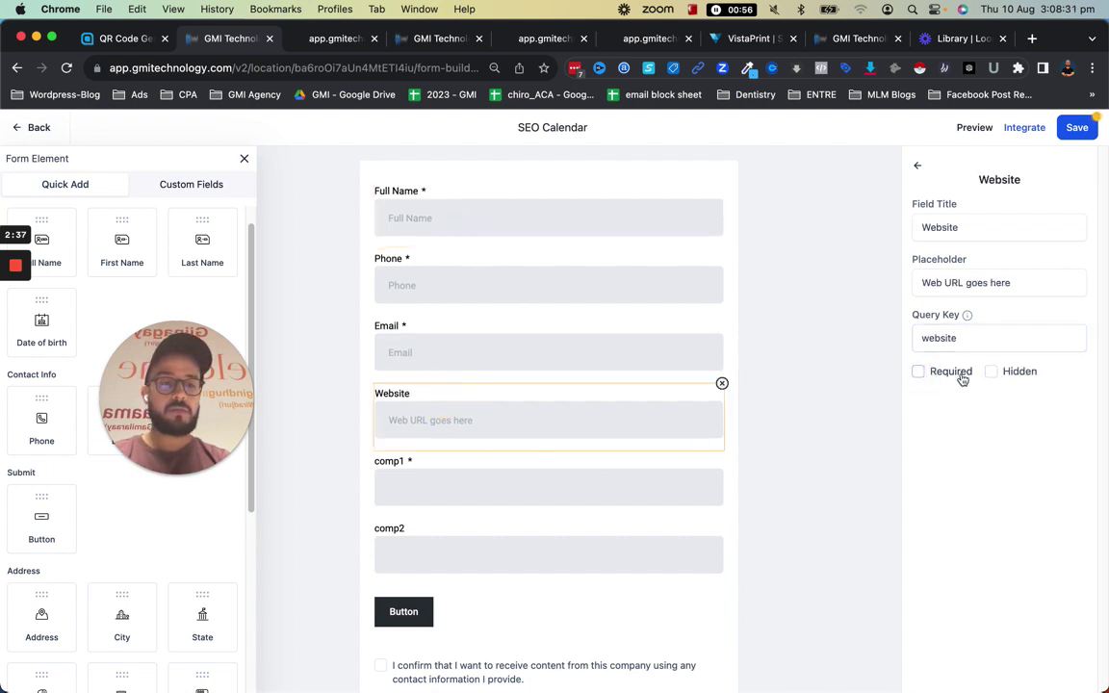
left_click(955, 373)
left_click(447, 564)
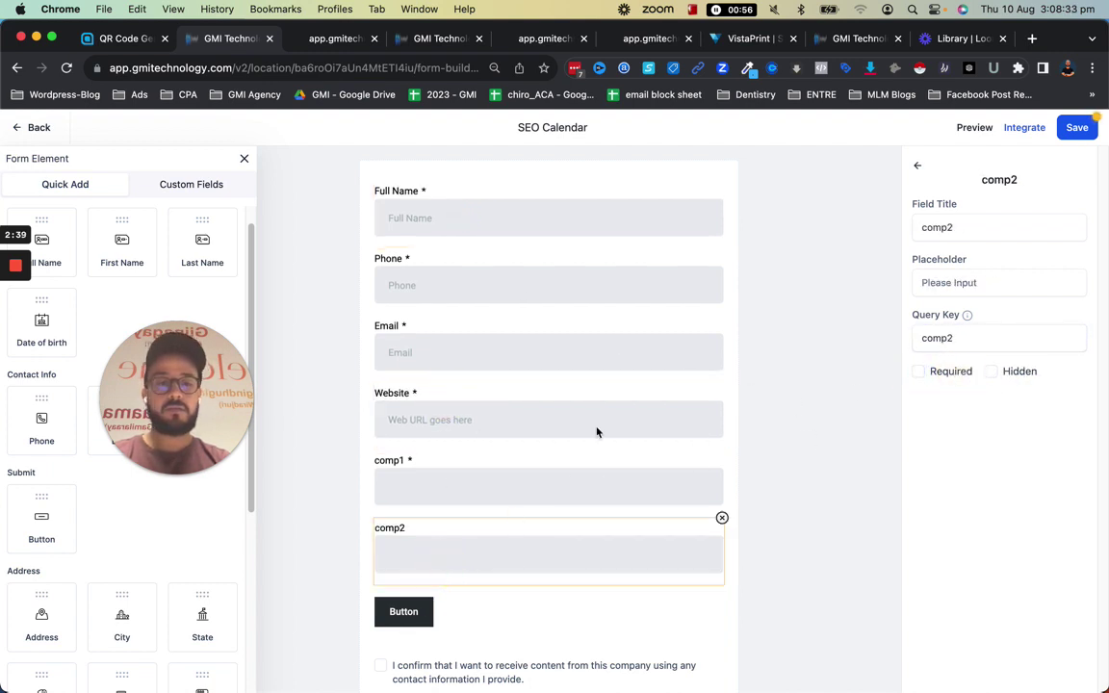
left_click(920, 372)
left_click(1073, 128)
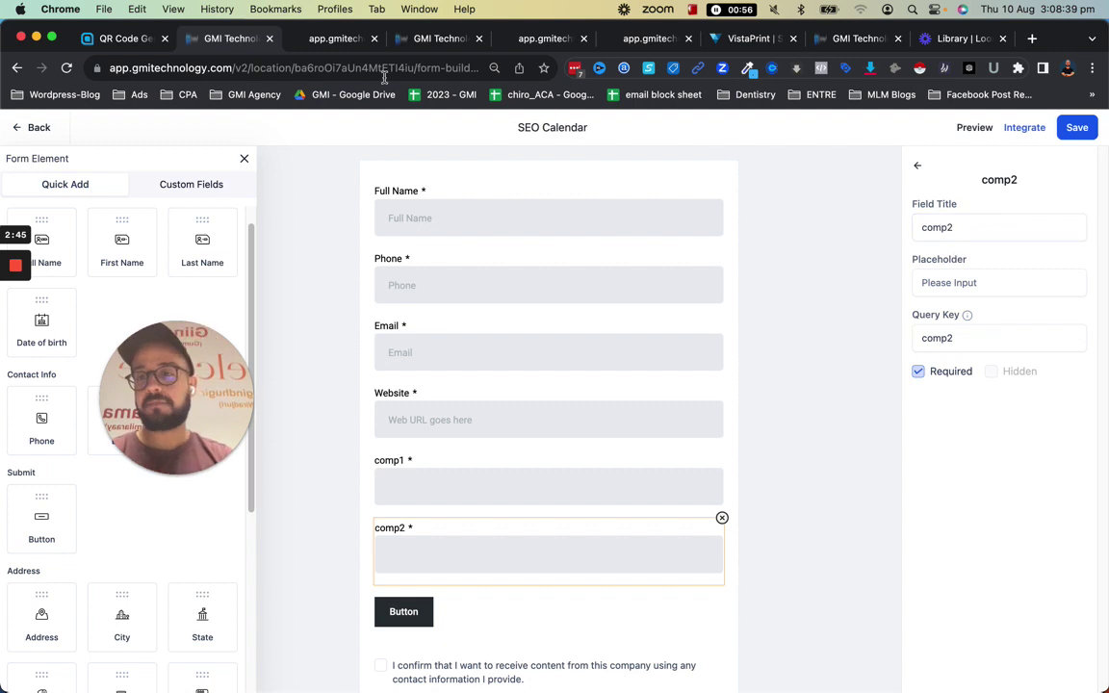
Leave the form builder through the Forms list and open Calendar Settings
left_click(38, 128)
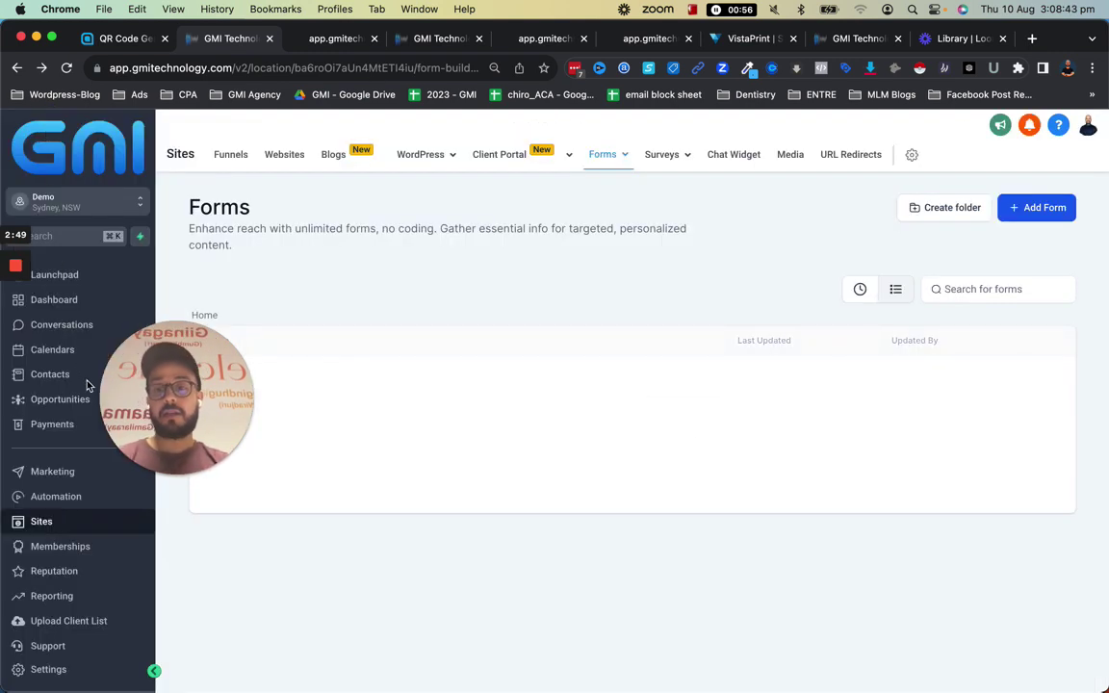
left_click_drag(117, 403, 955, 602)
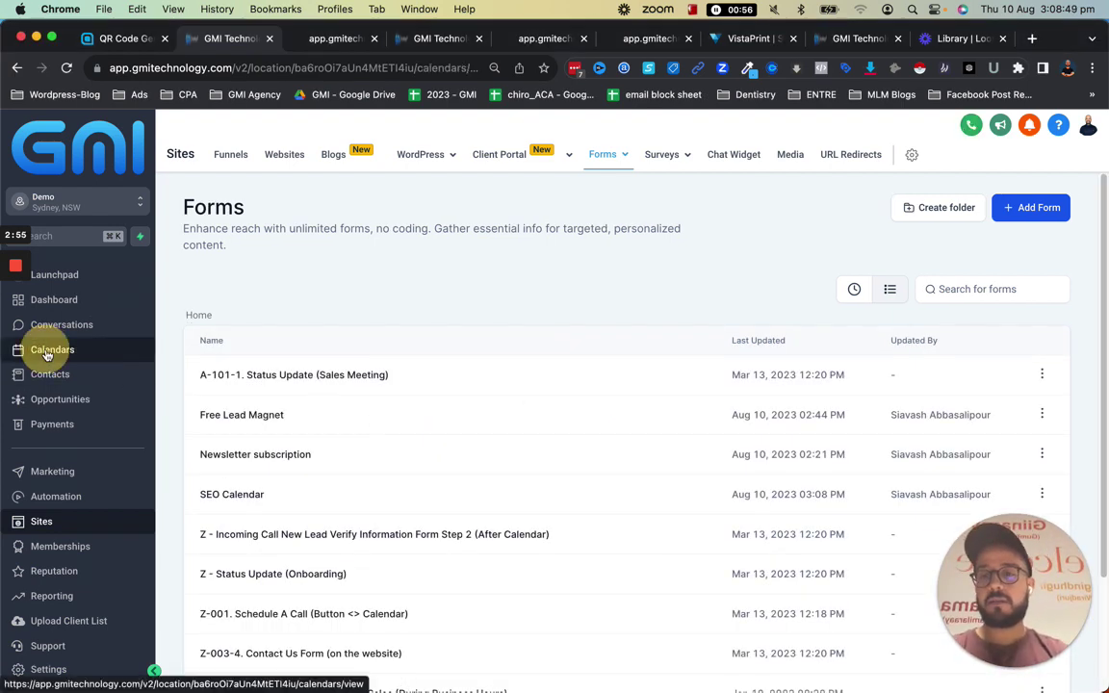
left_click(48, 351)
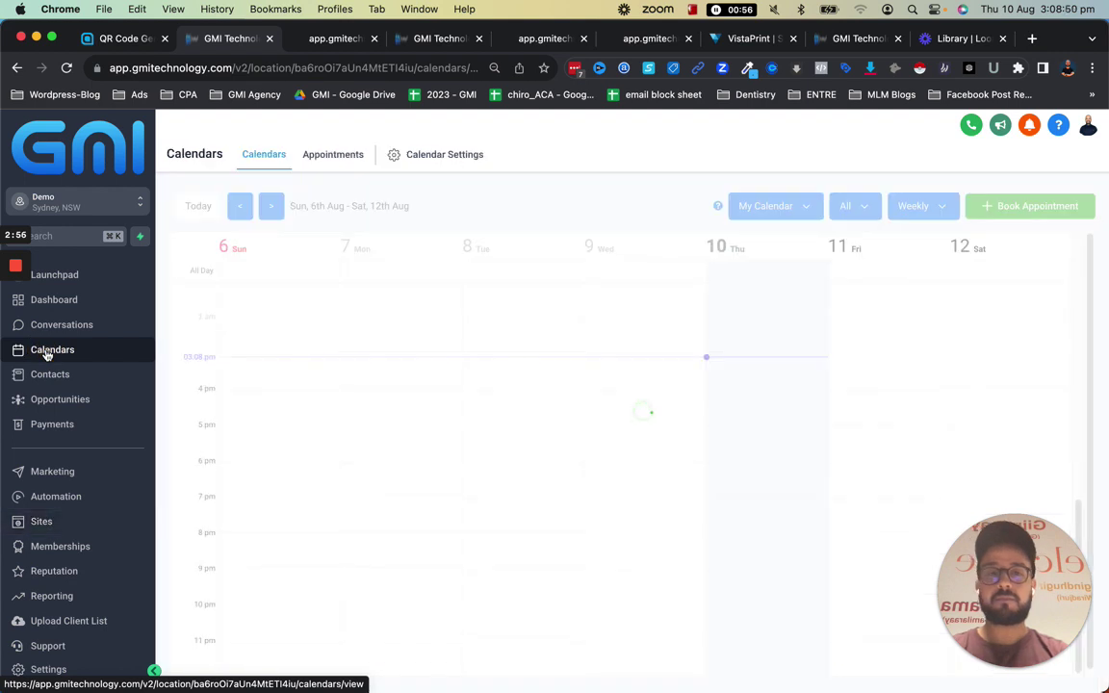
left_click(455, 159)
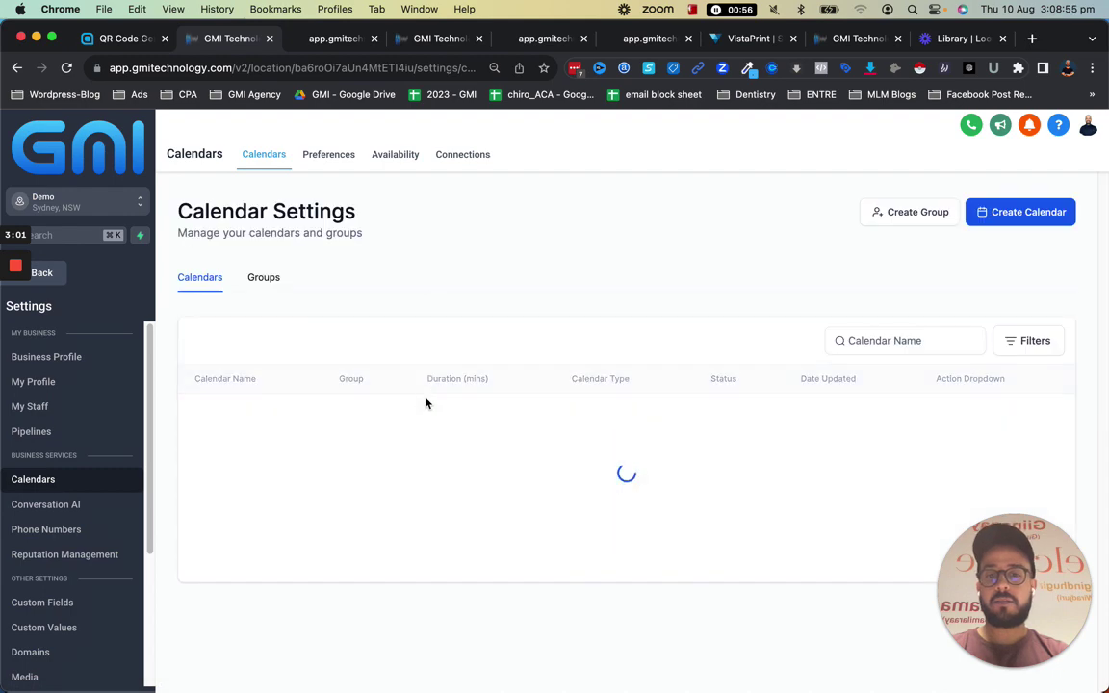
Create a Simple Calendar and correct its name to 'SEO calendar'
left_click(1037, 220)
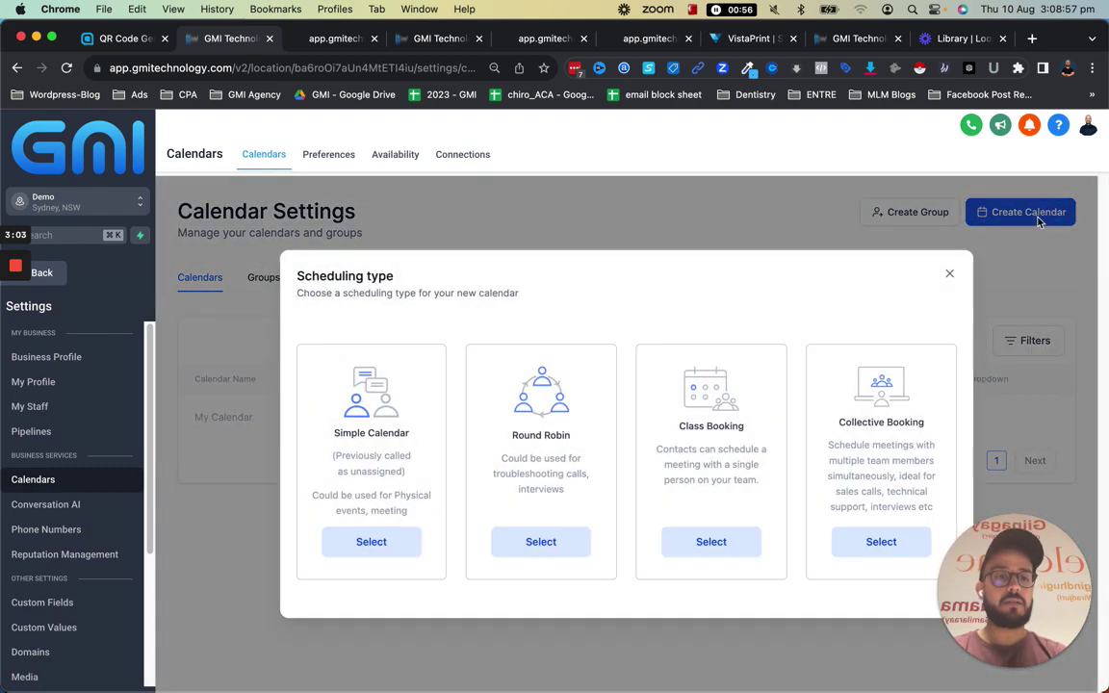
left_click(371, 543)
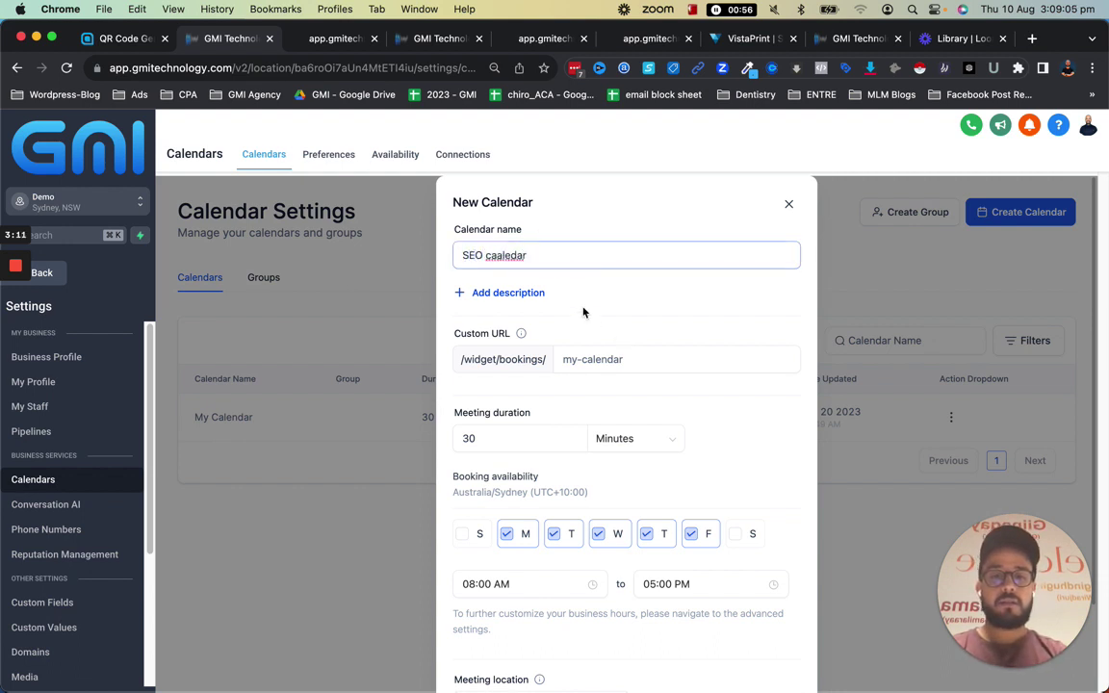
left_click(501, 259)
key("BackSpace")
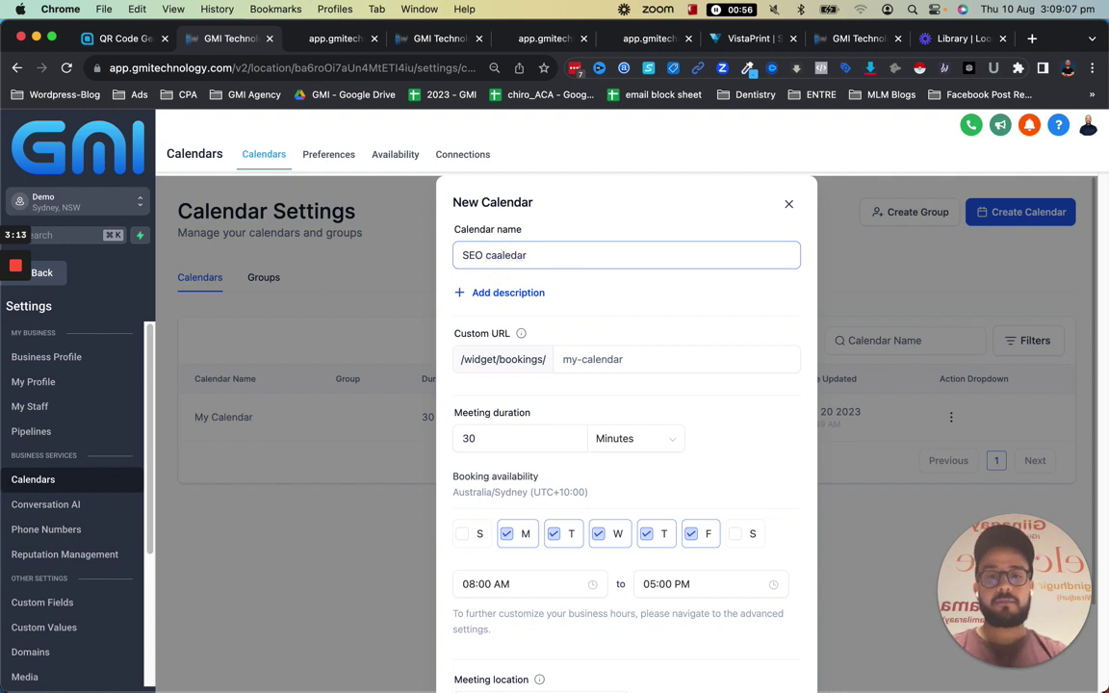
key("super+a")
type("SEO")
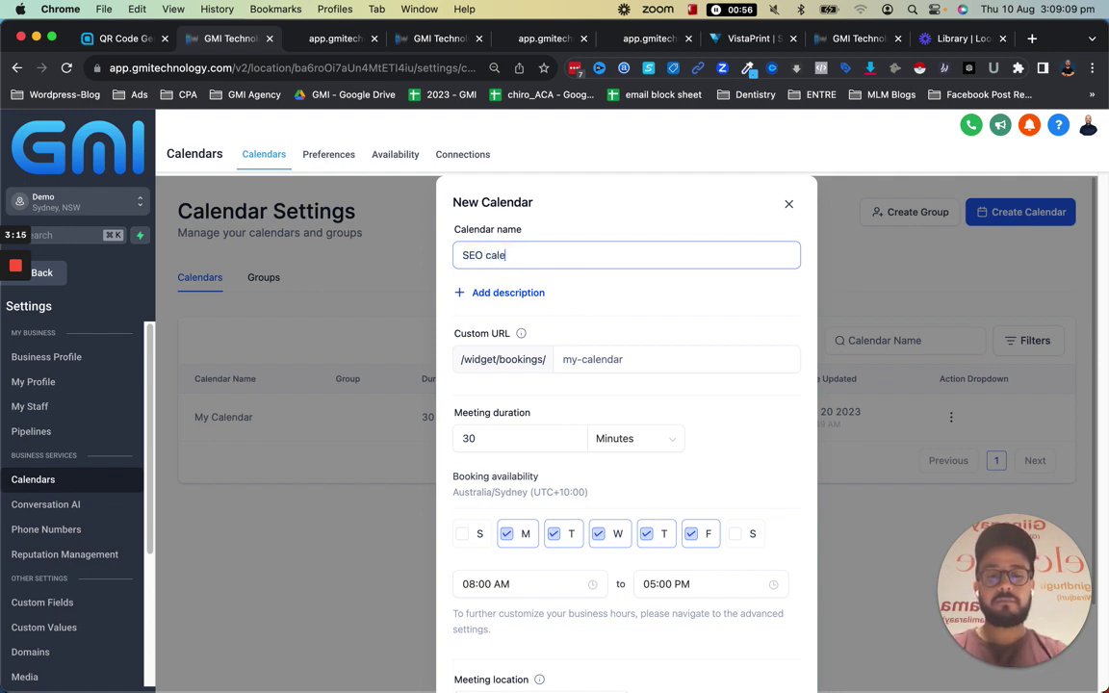
Set the calendar's booking Custom URL to seo-calendar-2
left_click(635, 359)
type("seo-cal")
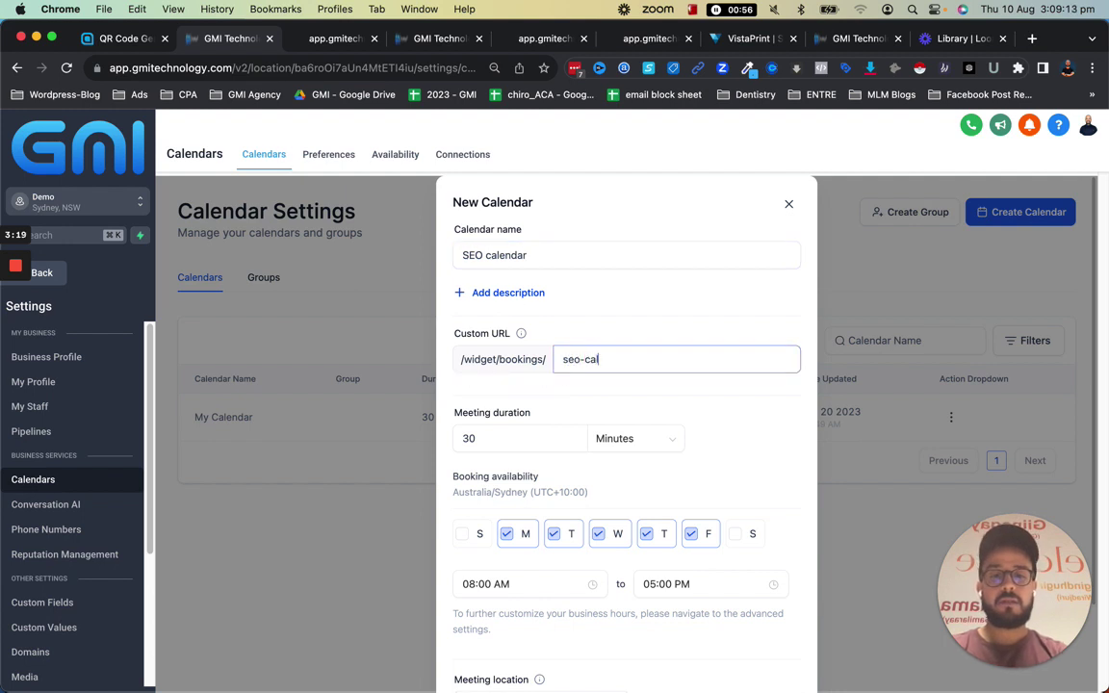
type("r-2")
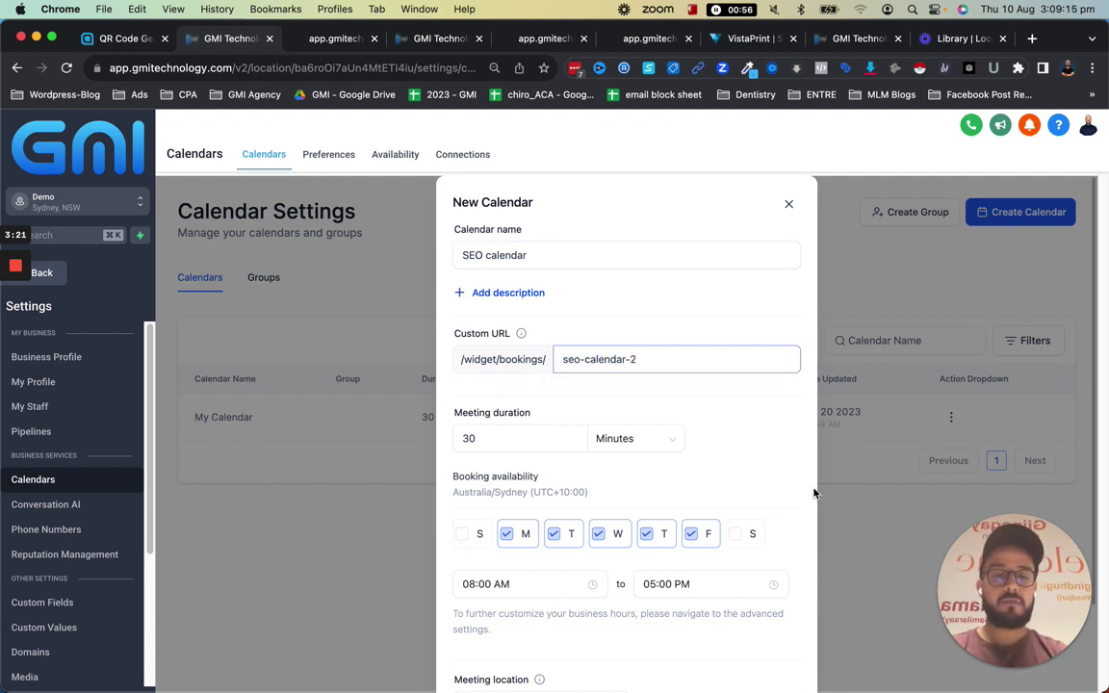
scroll(705, 393, "down", 3)
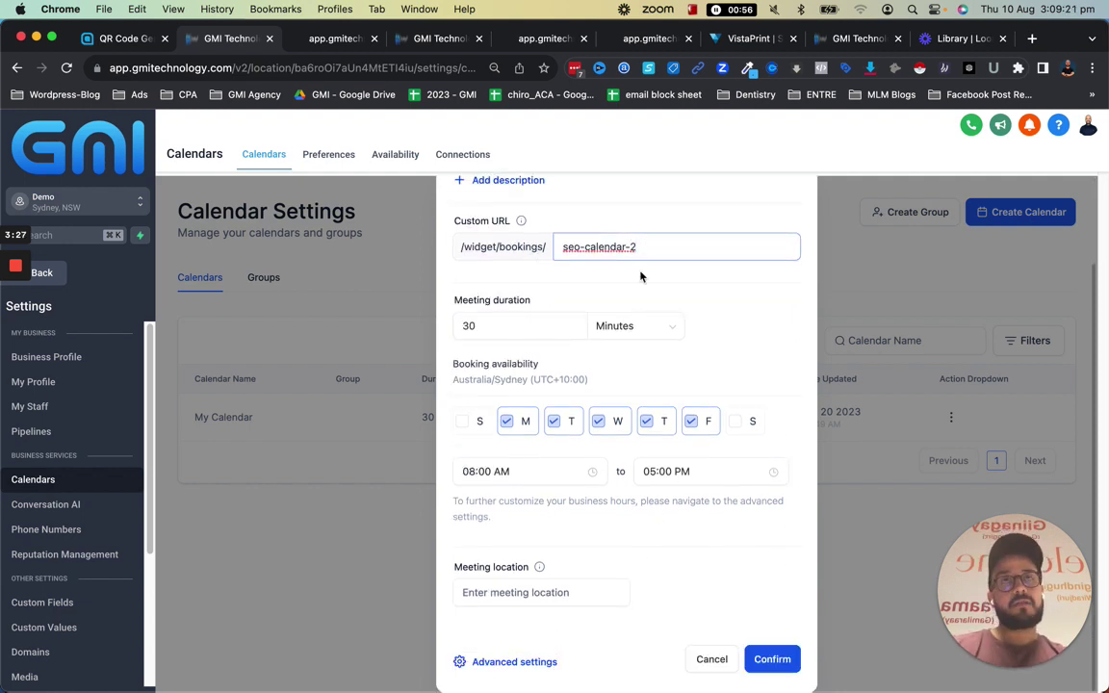
In the calendar's advanced settings, choose the SEO Calendar form under Forms & payment
left_click(552, 663)
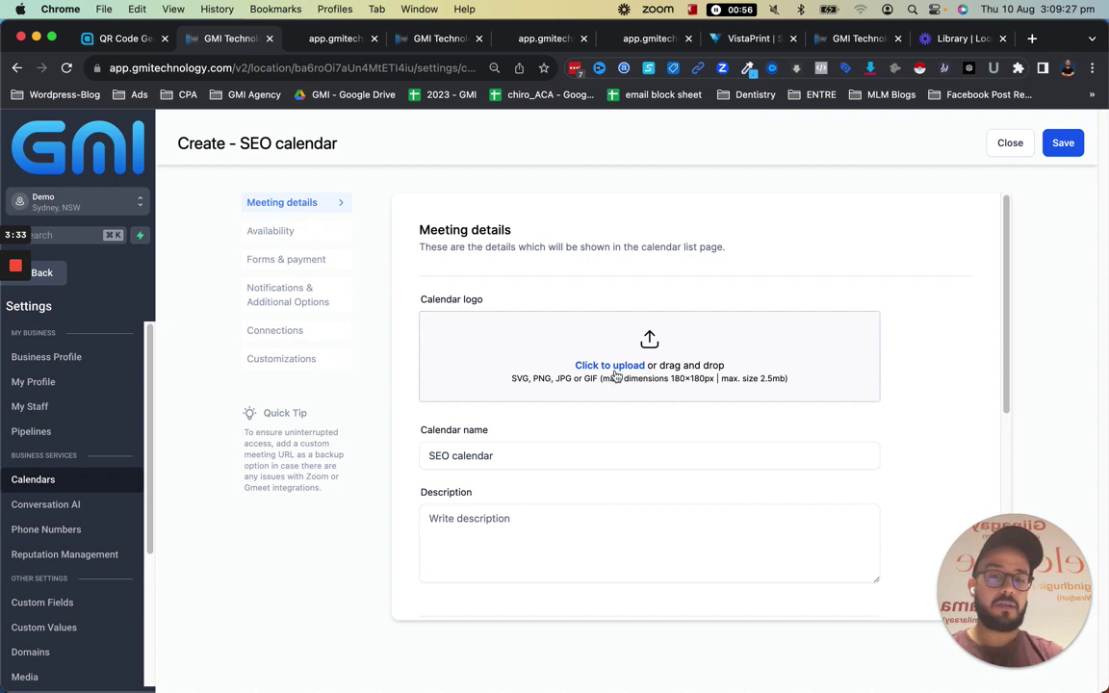
left_click(260, 232)
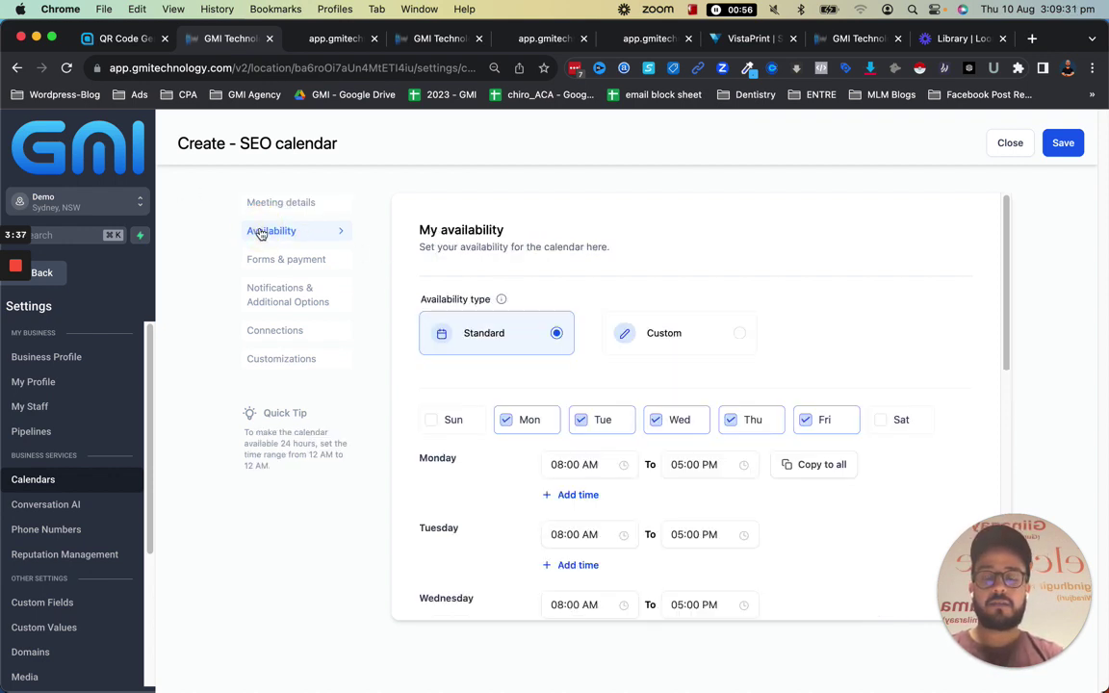
scroll(767, 520, "down", 5)
scroll(512, 328, "up", 5)
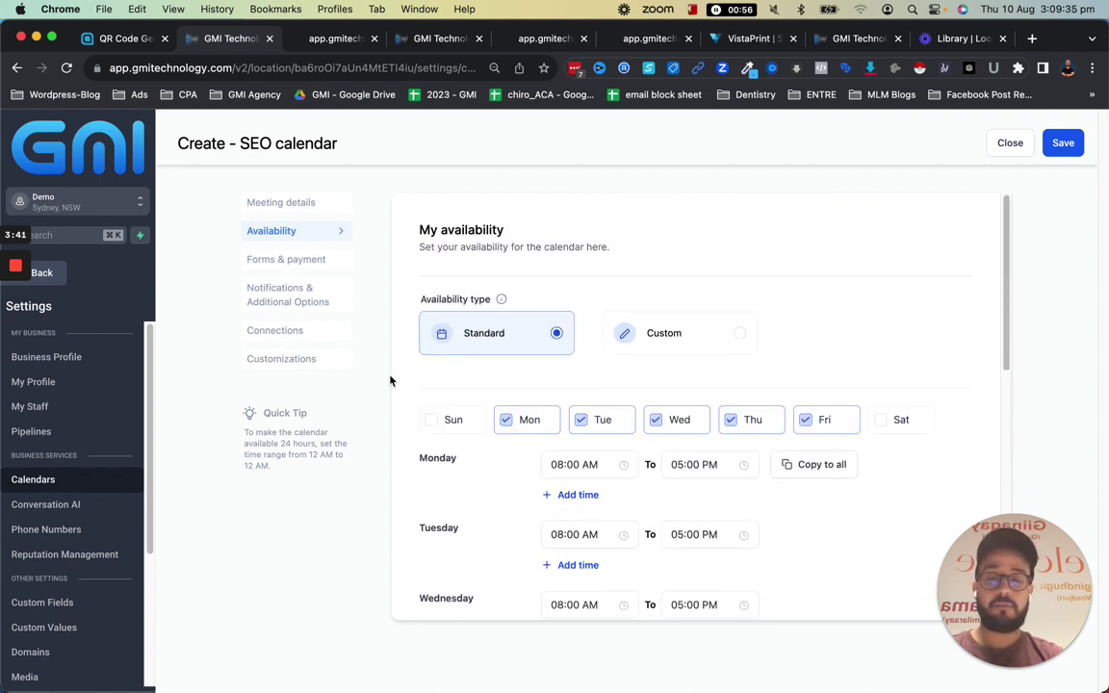
left_click(310, 261)
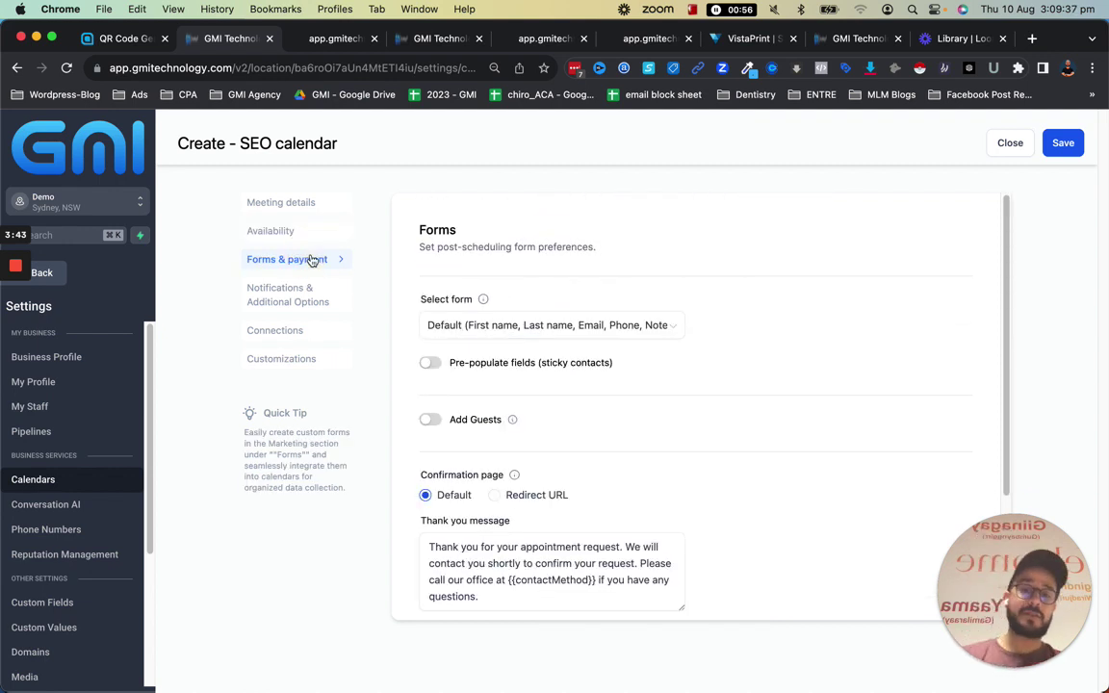
left_click(493, 332)
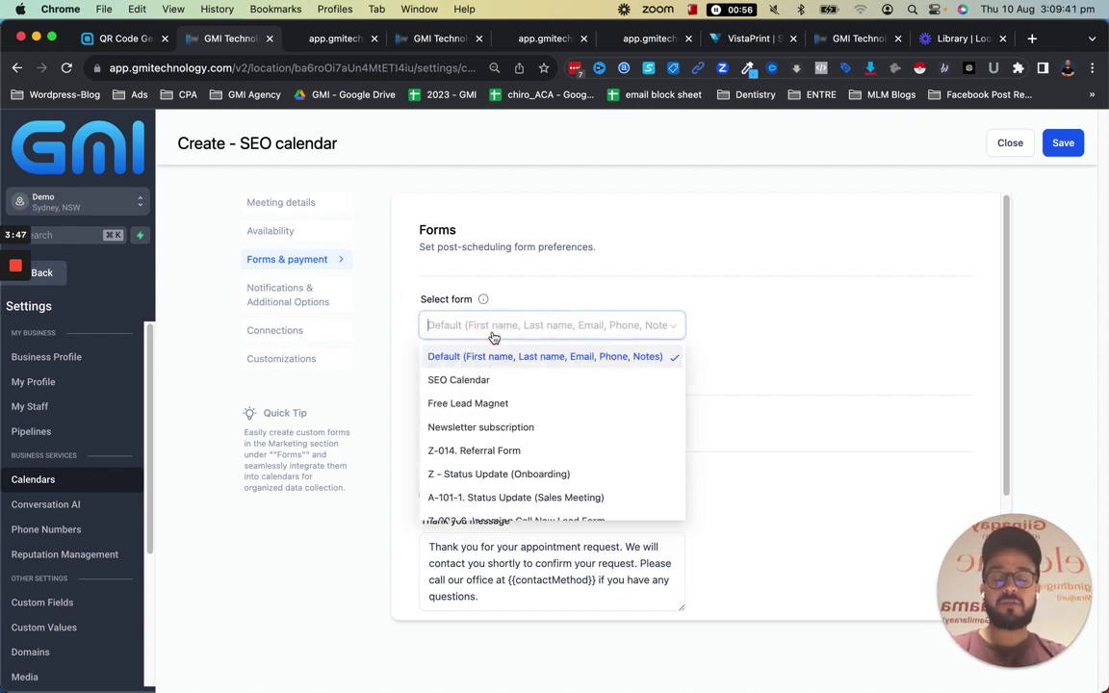
left_click(458, 388)
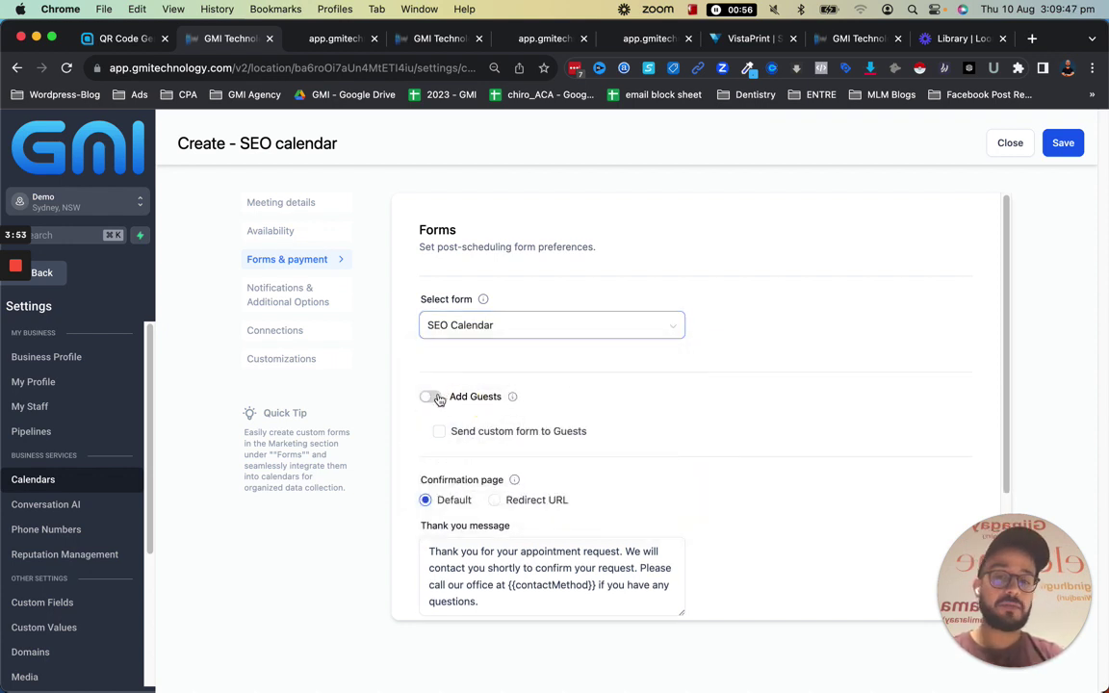
scroll(515, 343, "down", 2)
scroll(472, 350, "down", 2)
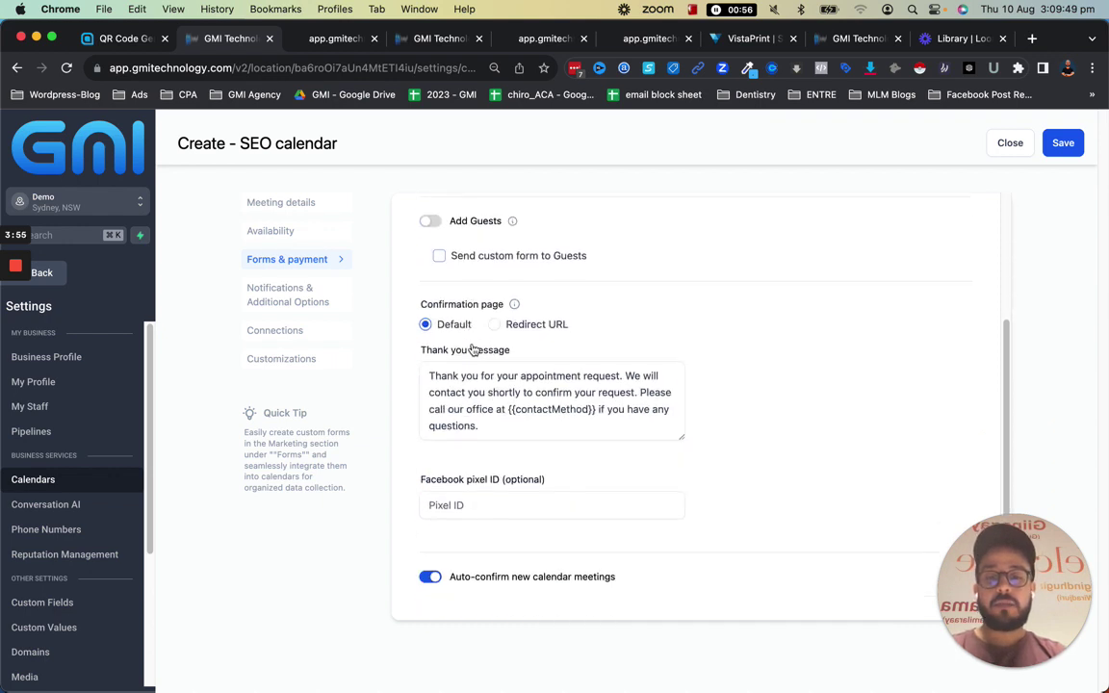
Send the acknowledgement email to Contact and let Google calendar email invitations to attendees
left_click(271, 314)
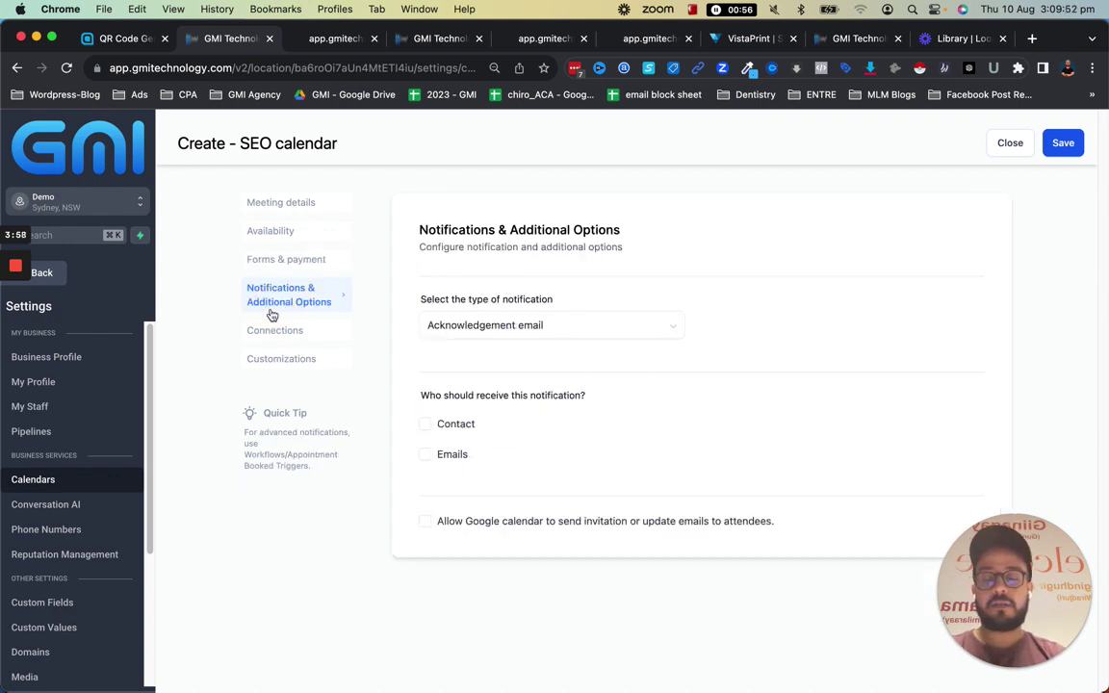
left_click(458, 427)
left_click(426, 525)
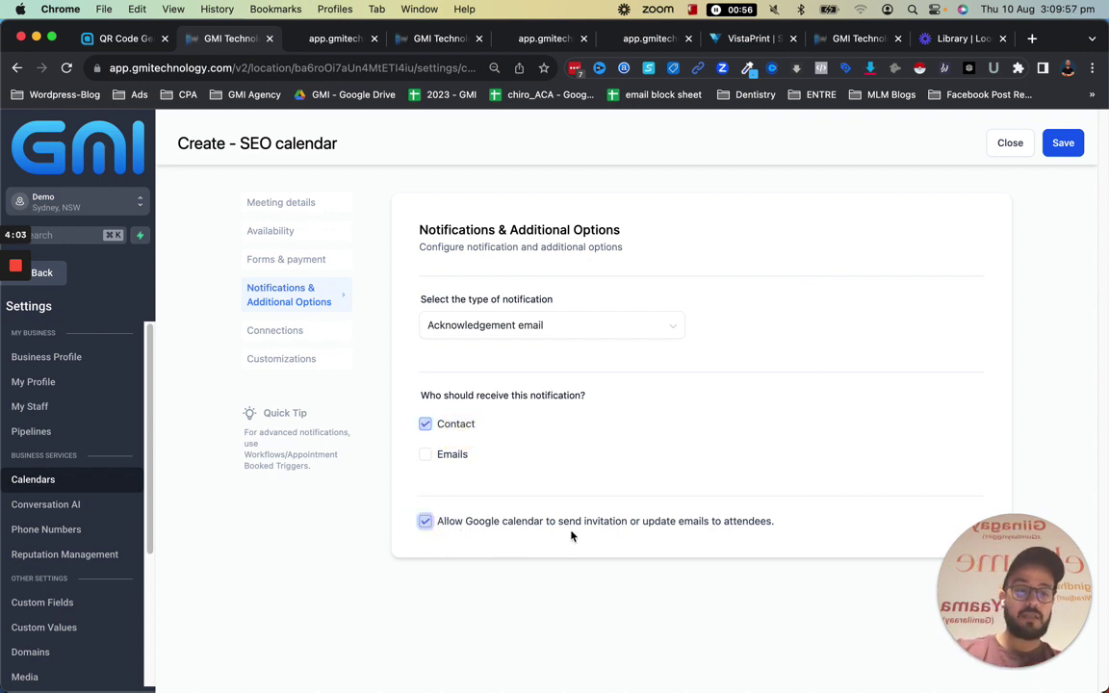
Check the Connections settings for linkable external calendars and close the empty list
left_click(291, 337)
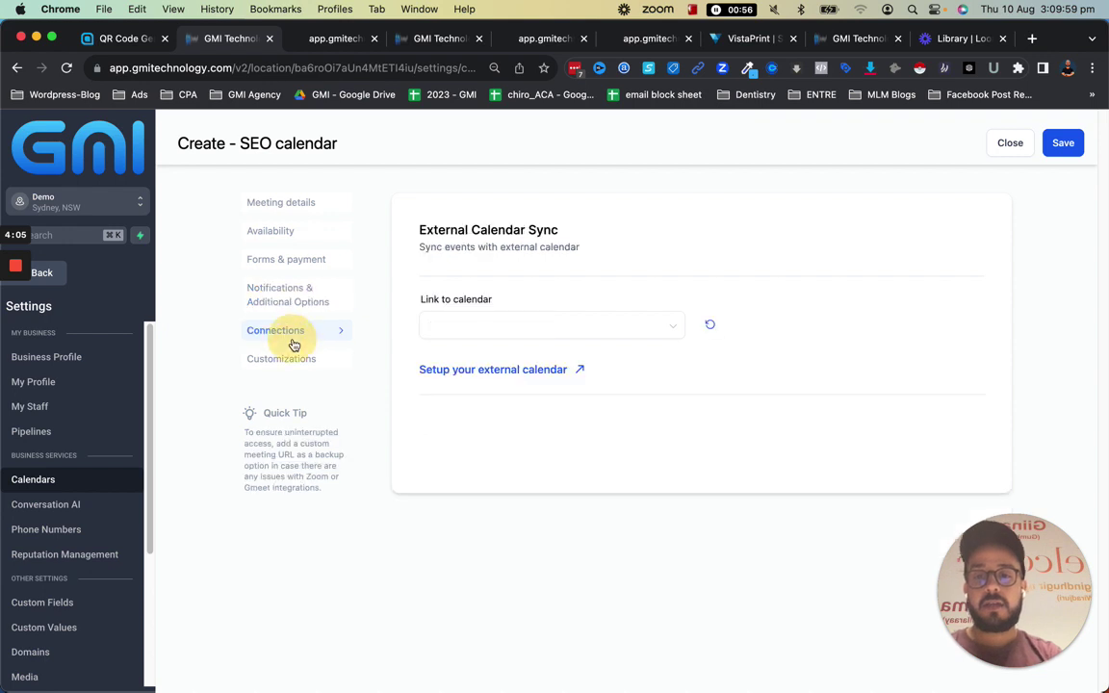
left_click(501, 332)
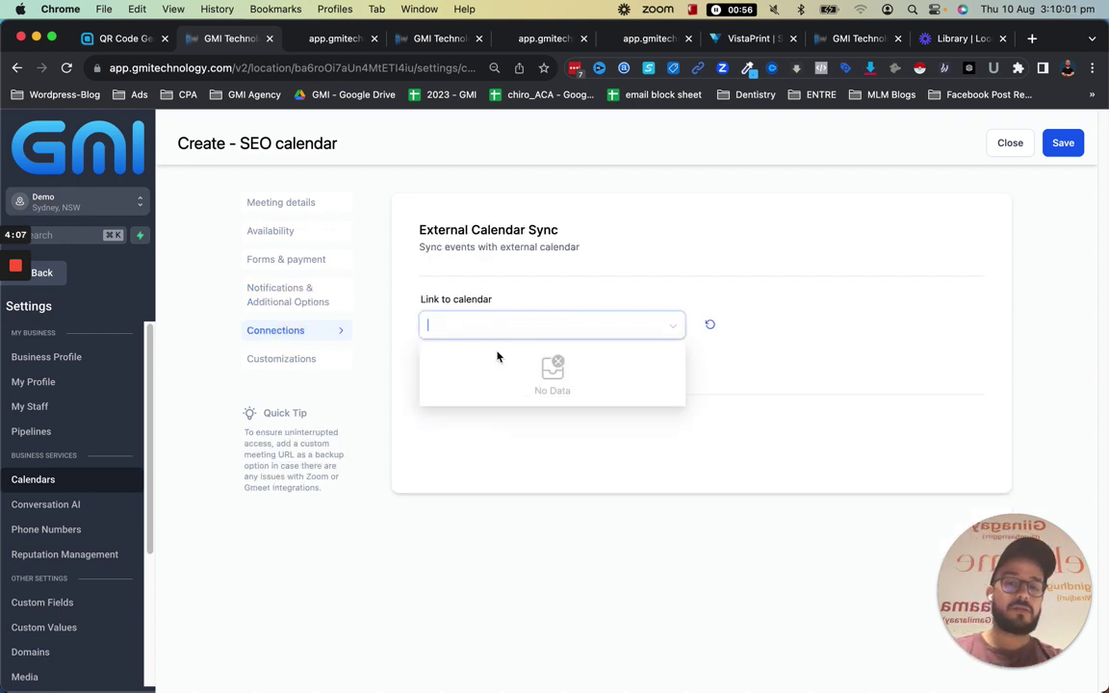
left_click(530, 446)
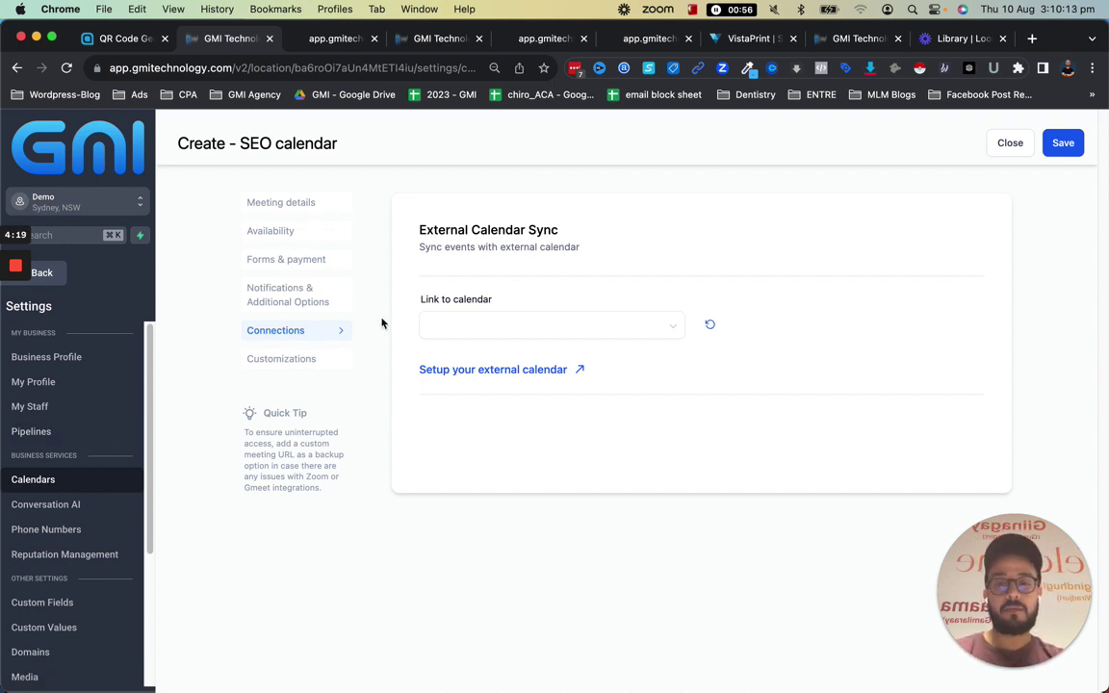
Look through the Customizations settings, then return to Forms & payment
left_click(321, 362)
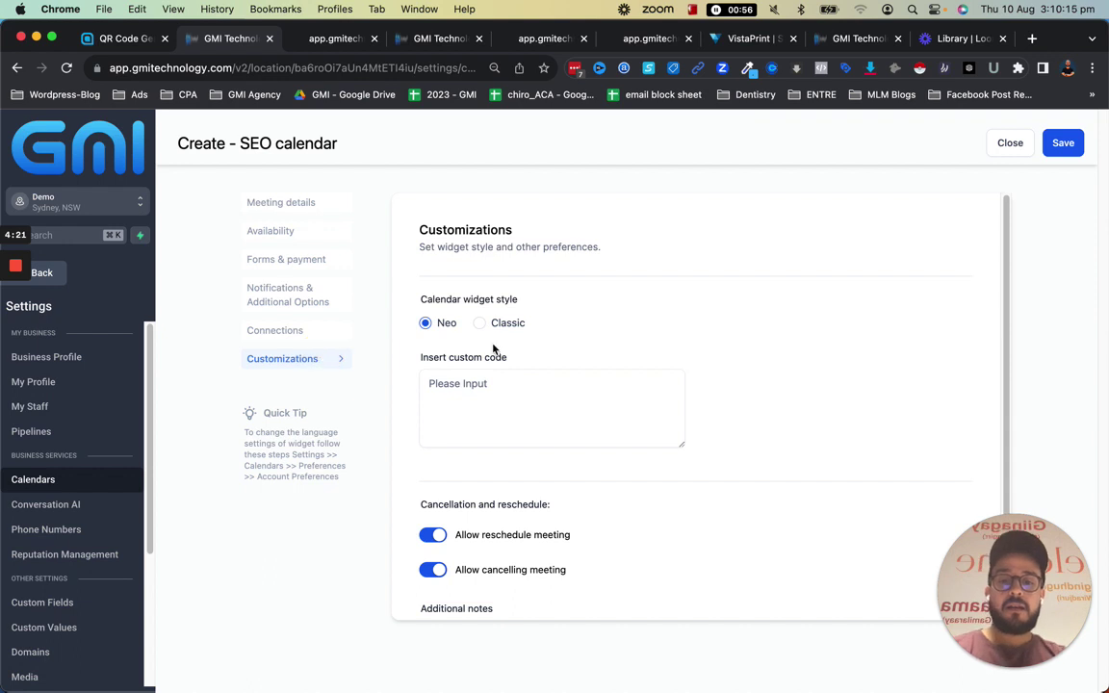
scroll(578, 317, "down", 3)
scroll(507, 539, "down", 2)
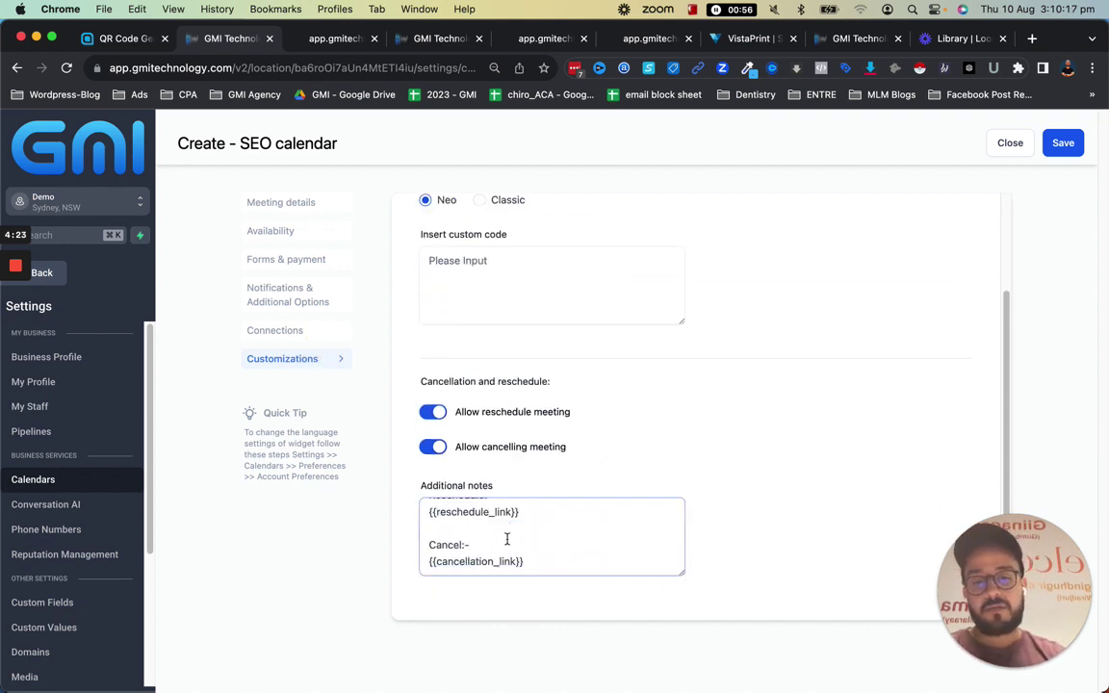
left_click(268, 258)
mouse_move(515, 356)
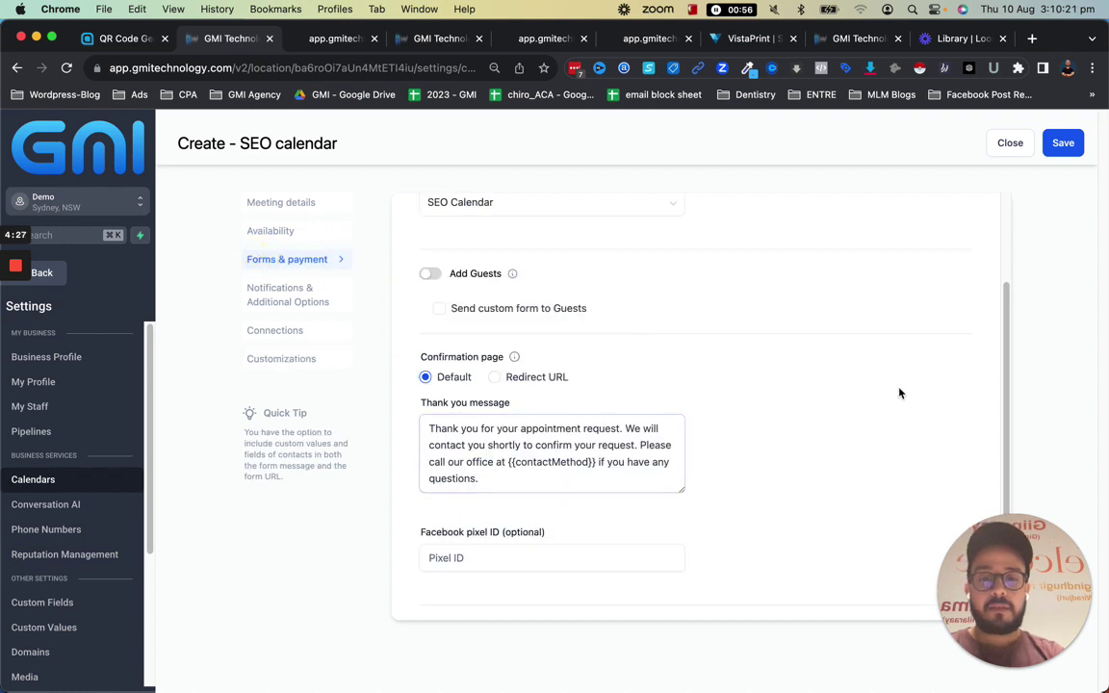
scroll(867, 462, "down", 1)
scroll(844, 523, "up", 3)
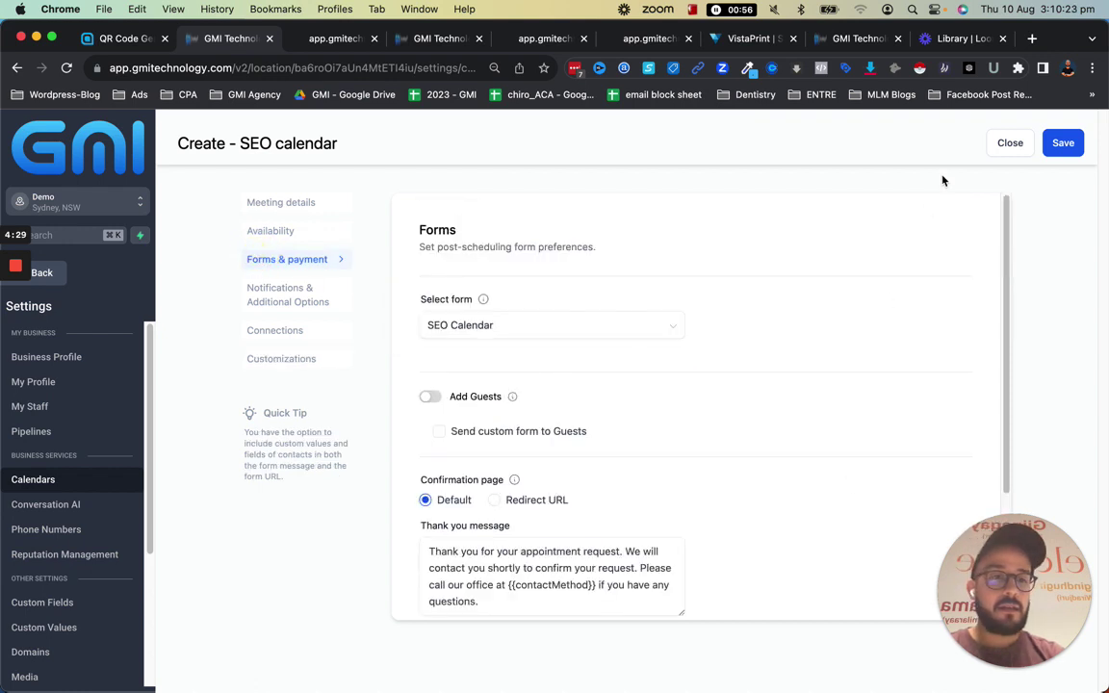
Save and close the SEO calendar editor, then open the SEO calendar row's actions menu
left_click(1062, 138)
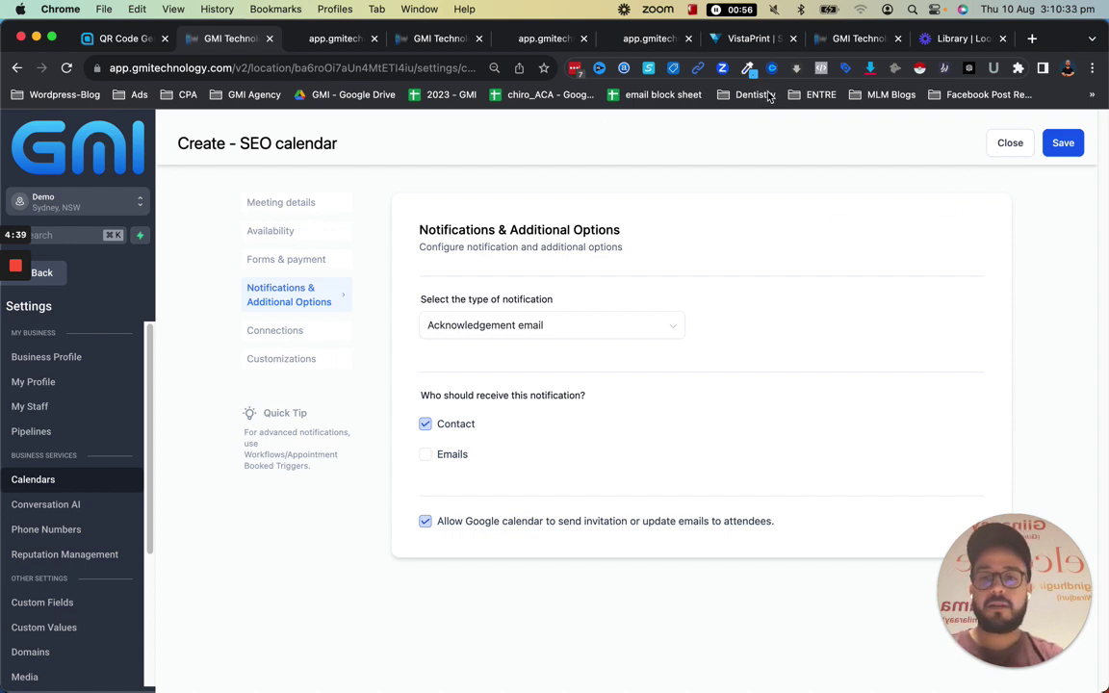
left_click(1007, 142)
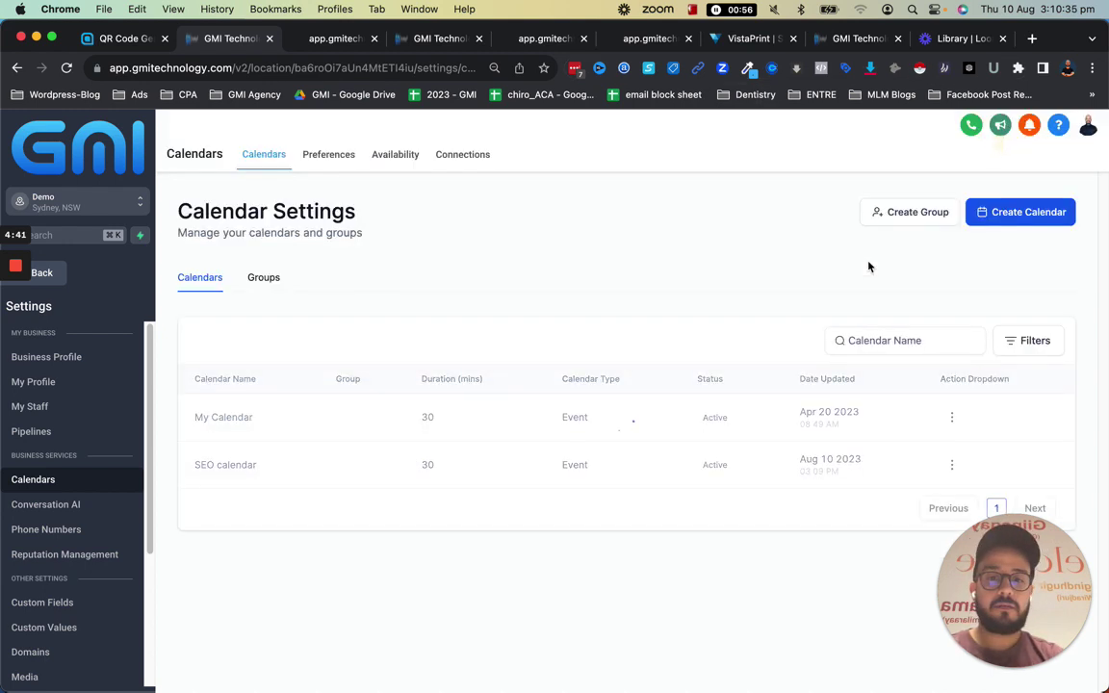
left_click(955, 468)
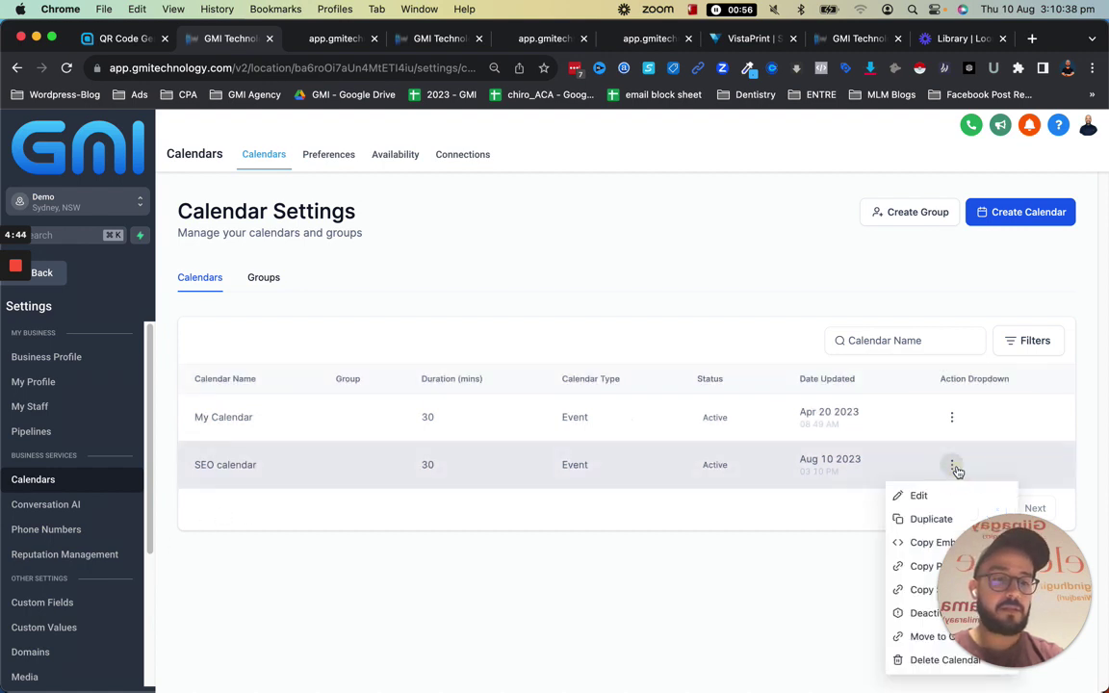
left_click_drag(963, 577, 616, 582)
left_click(938, 572)
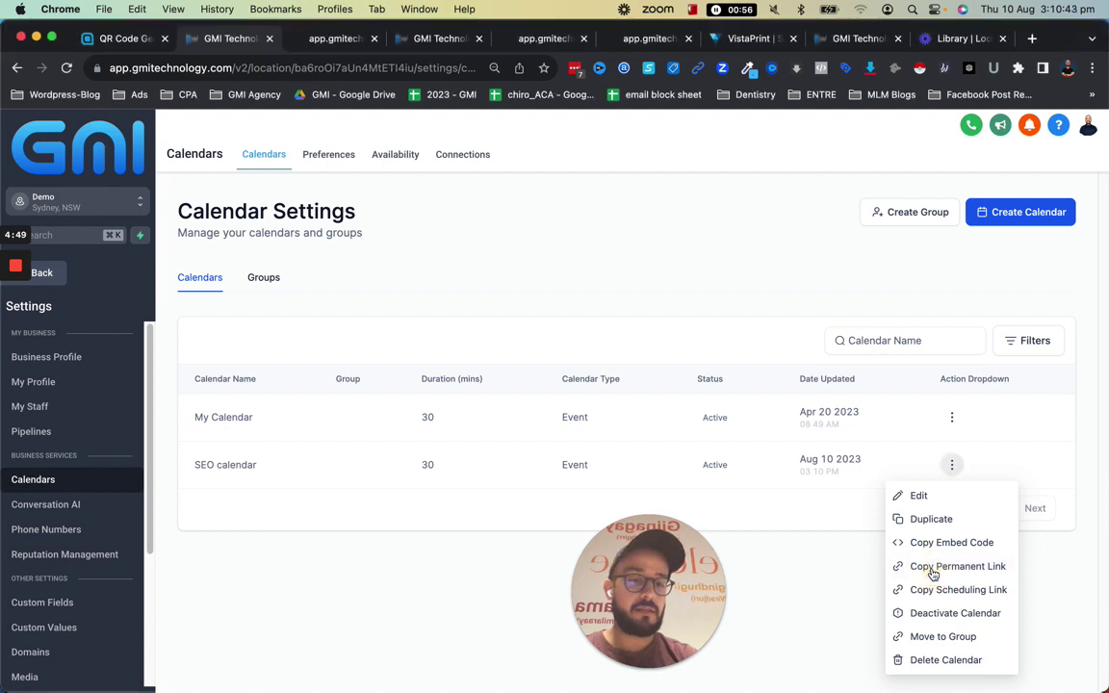
Copy the SEO calendar's permanent link and load it in a new browser tab
left_click(949, 569)
key("super+t")
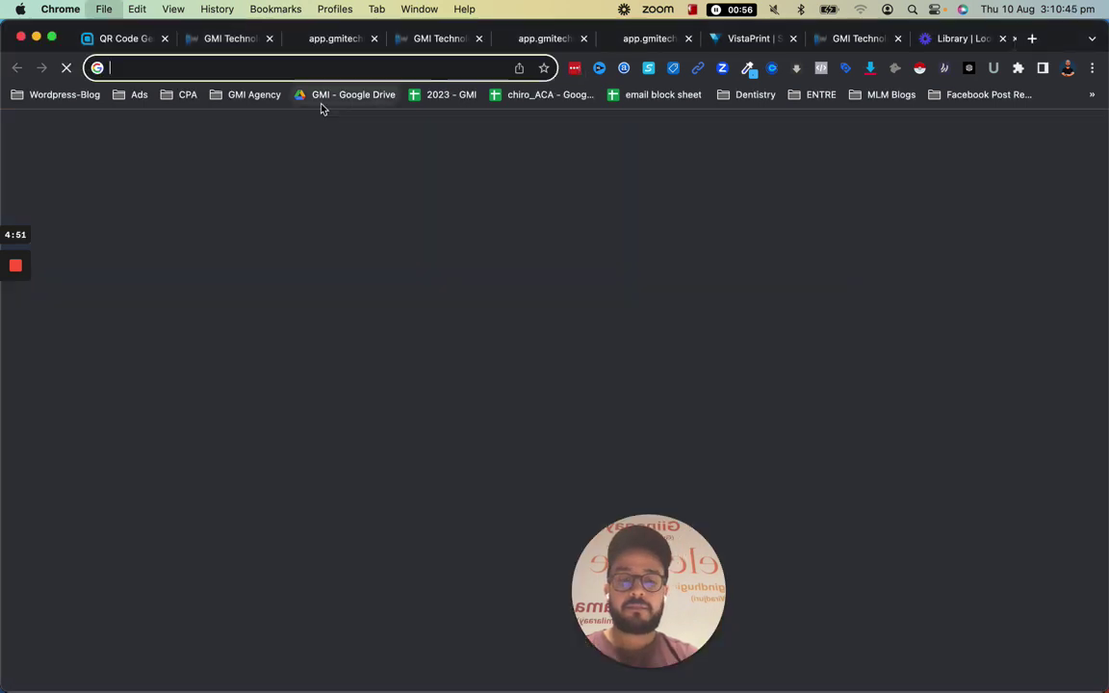
key("super+v")
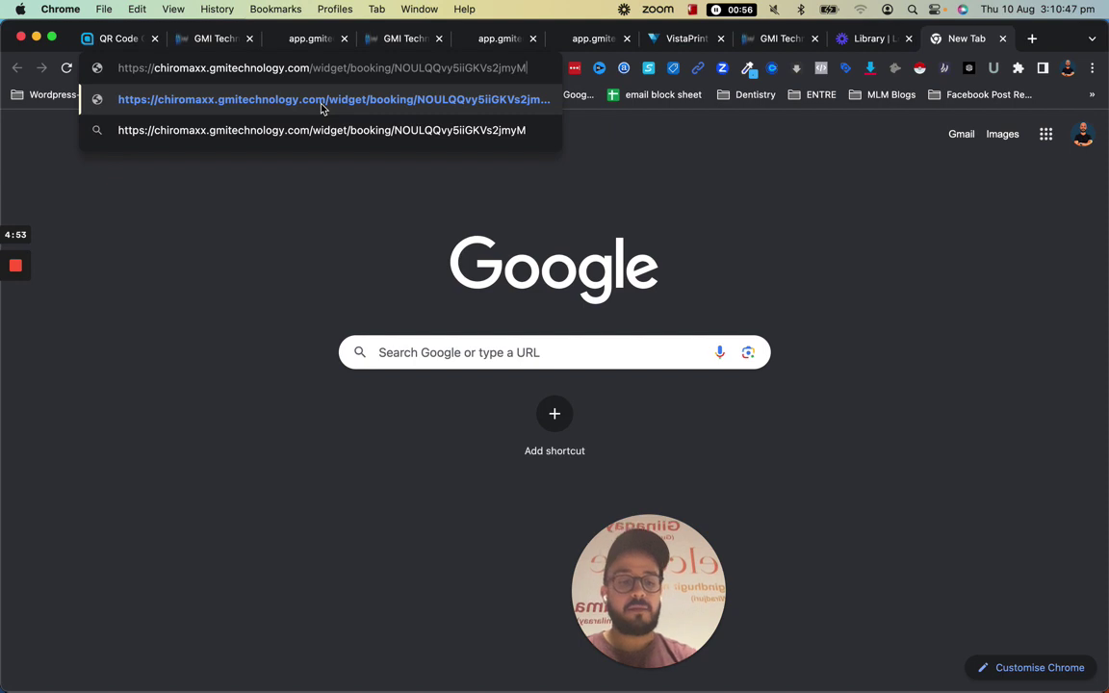
key("Return")
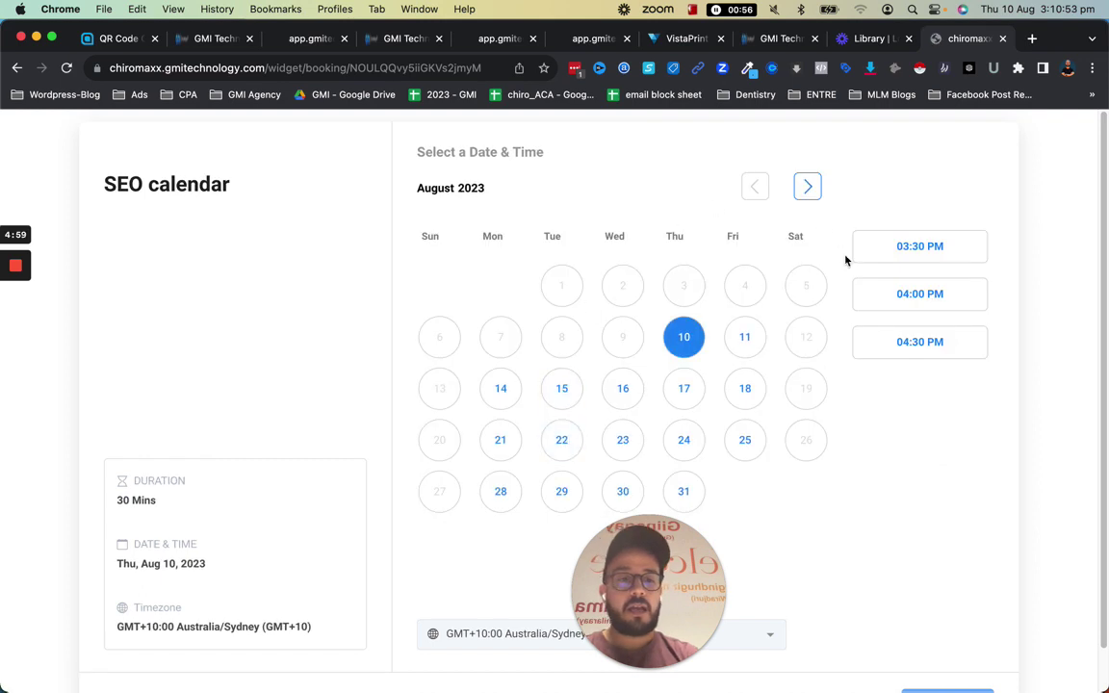
Pick the 03:30 PM slot on 10 August and continue
left_click(899, 252)
left_click_drag(662, 573, 414, 327)
scroll(916, 625, "down", 2)
left_click(930, 661)
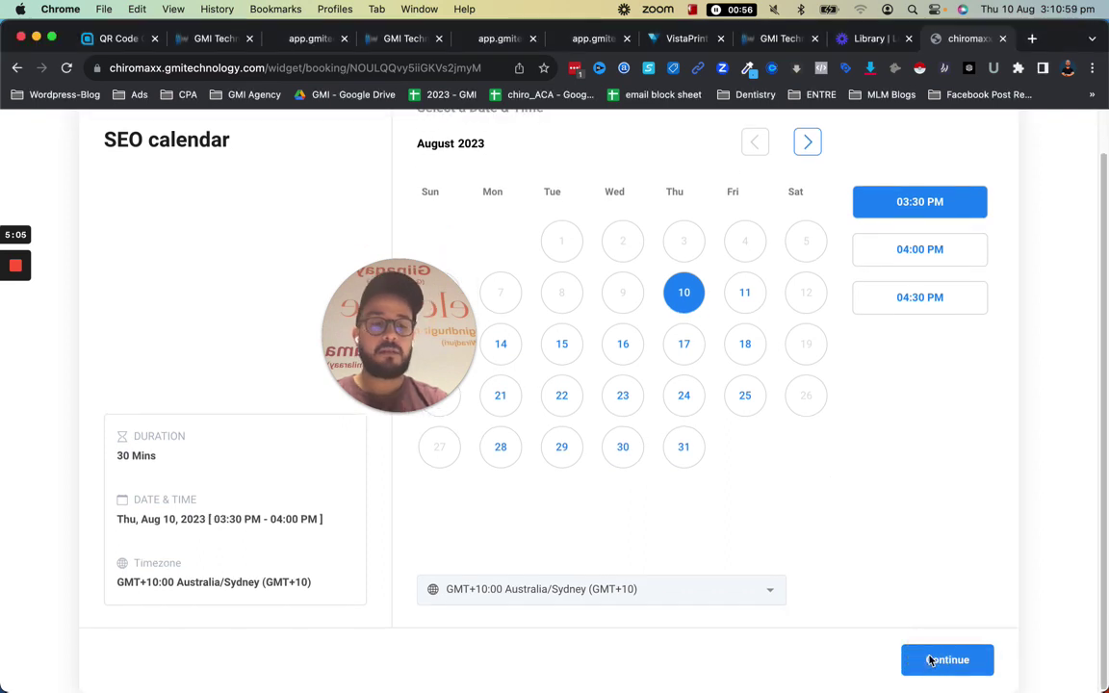
Continue to the booking details form and try submitting it to reveal required fields
left_click(936, 664)
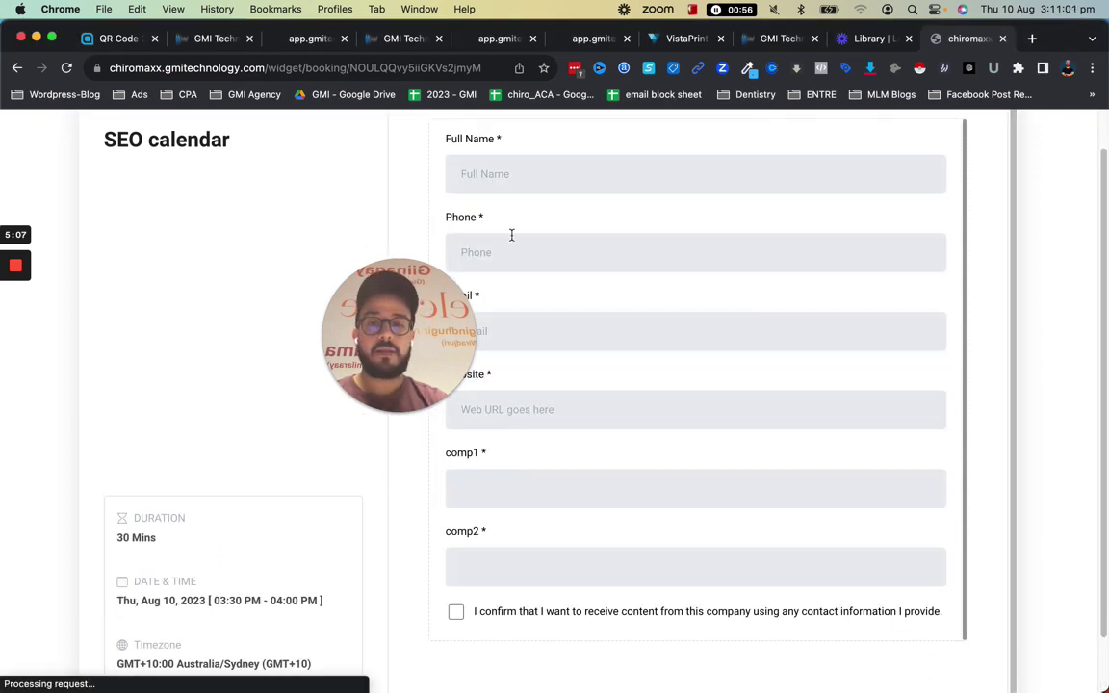
scroll(643, 475, "down", 1)
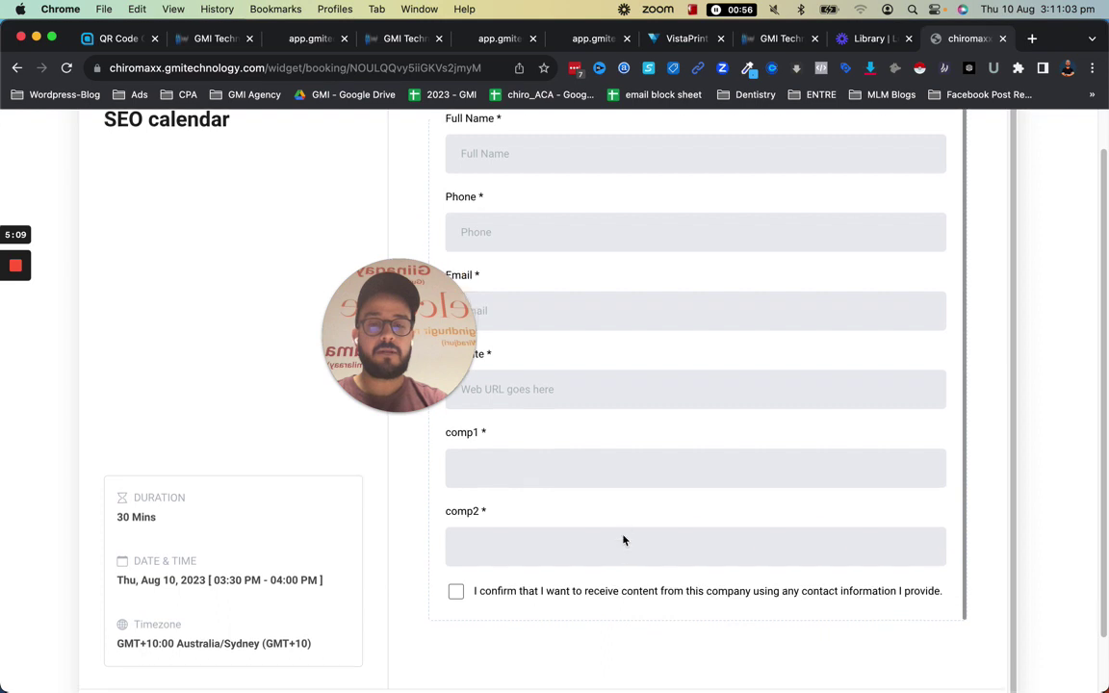
scroll(876, 497, "down", 2)
scroll(776, 460, "up", 4)
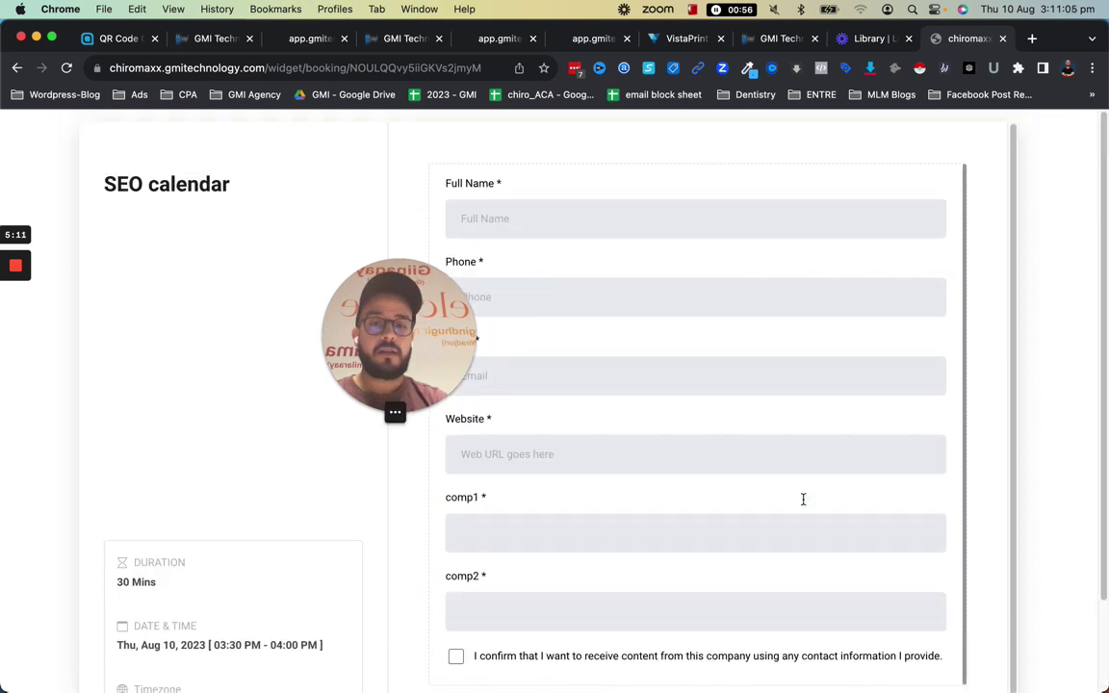
left_click(613, 223)
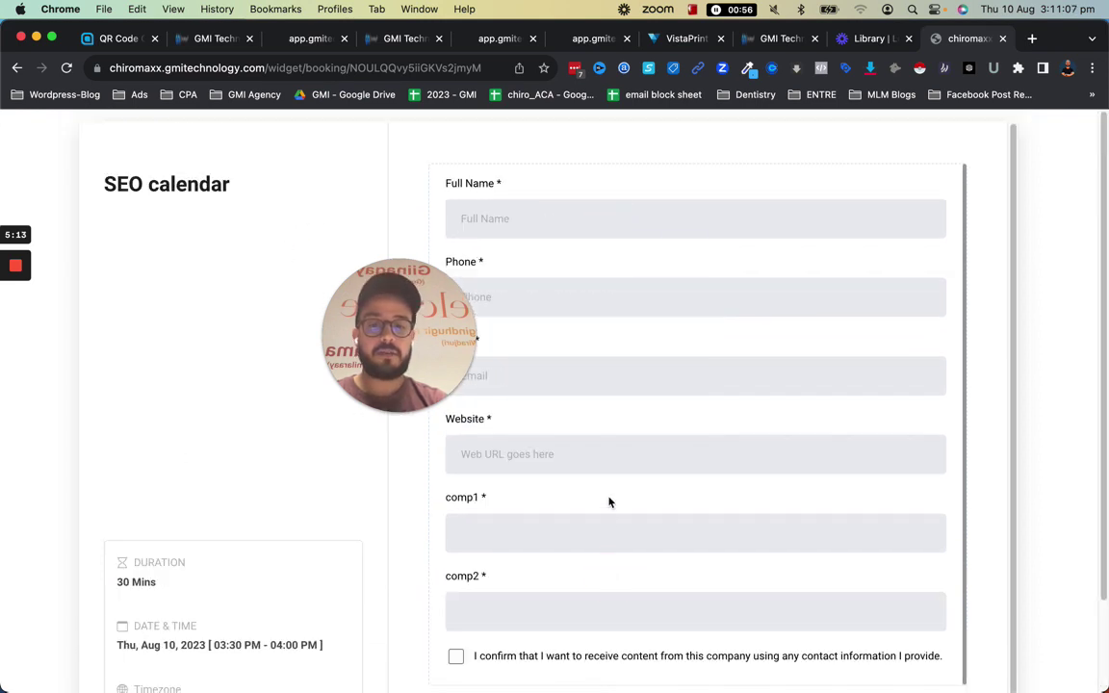
scroll(799, 590, "down", 1)
scroll(799, 589, "down", 3)
left_click(901, 670)
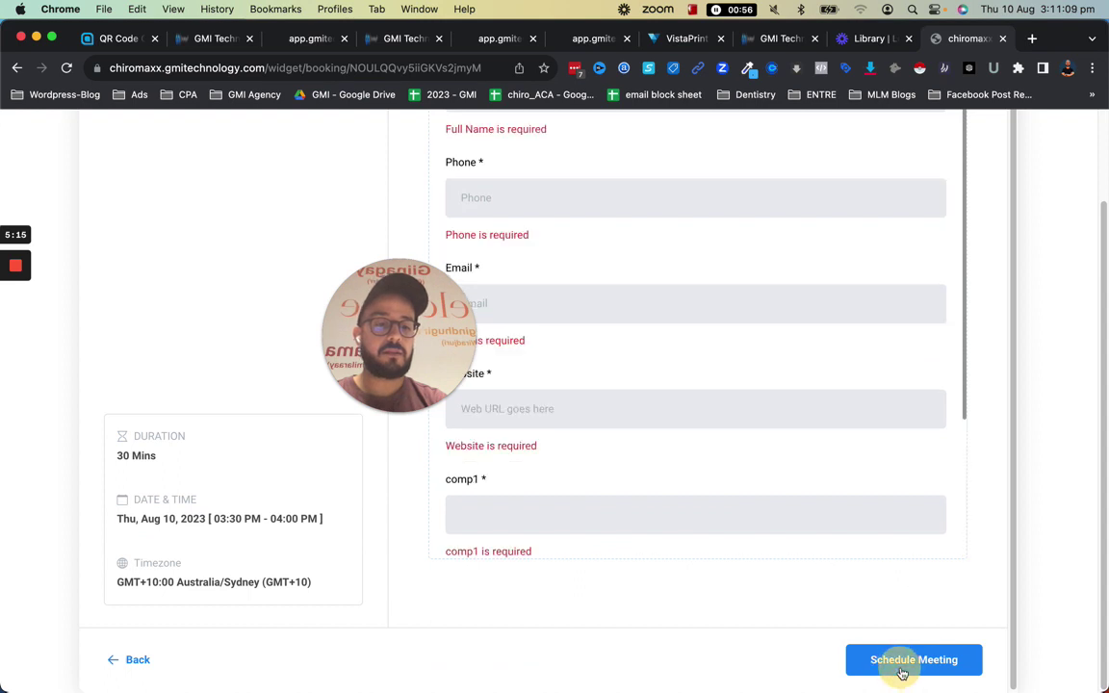
scroll(561, 481, "up", 4)
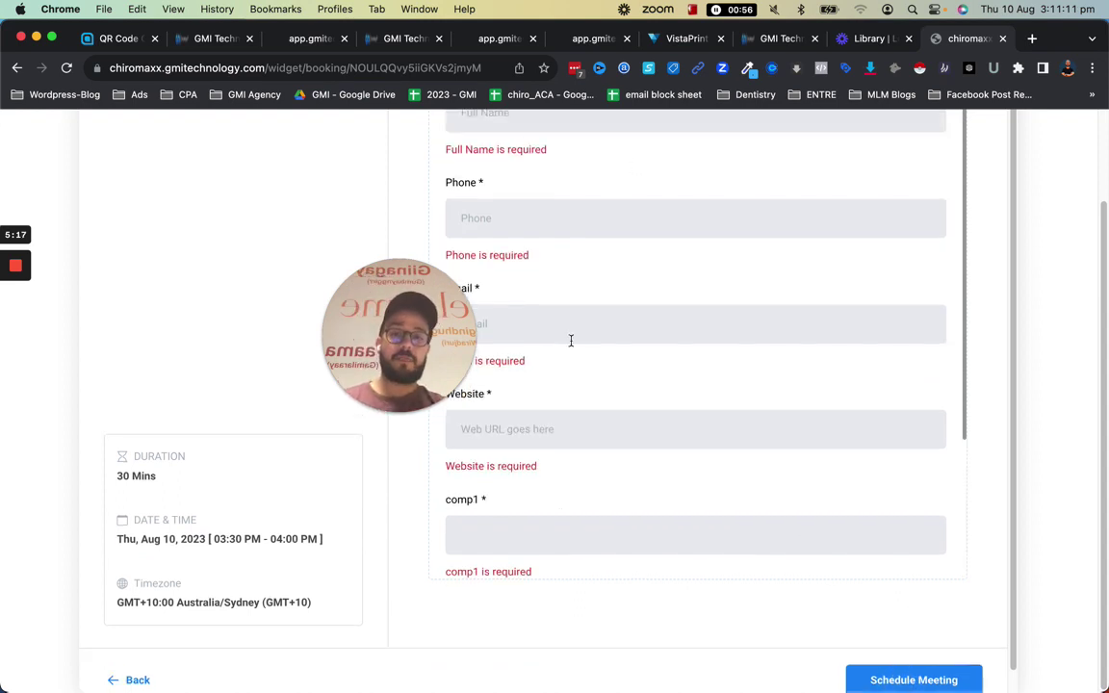
Fill in the booker's full name, phone number and e-mail address
left_click(544, 220)
type("faef")
left_click(520, 323)
type("gaf")
left_click_drag(433, 316, 300, 298)
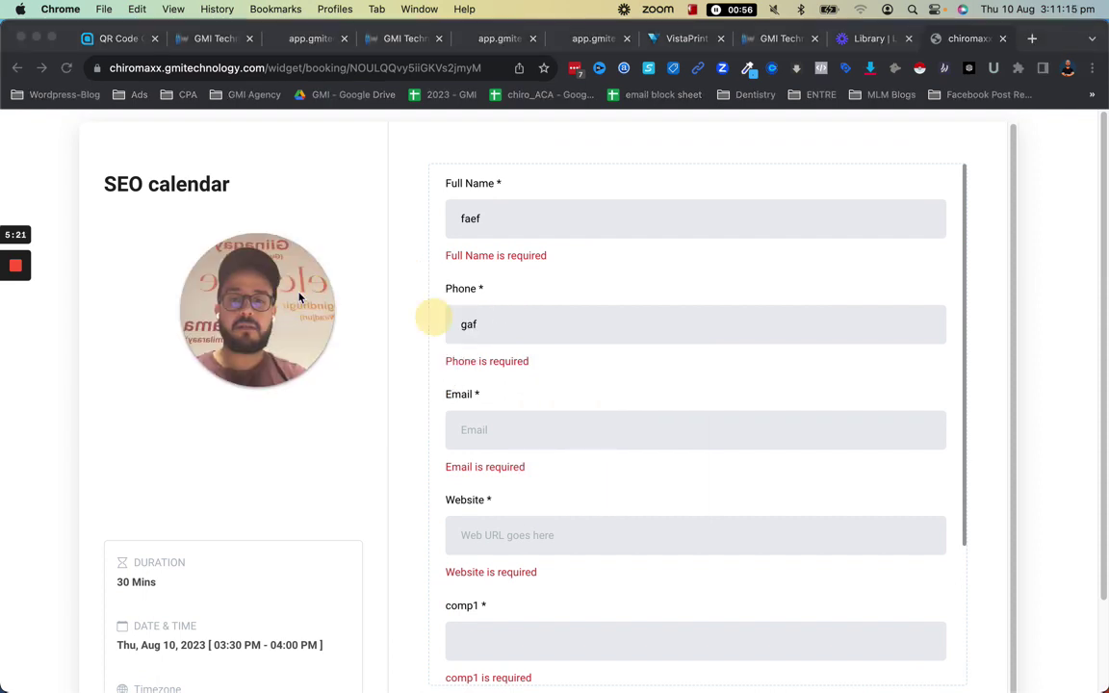
double_click(491, 333)
type("0400 000 0002")
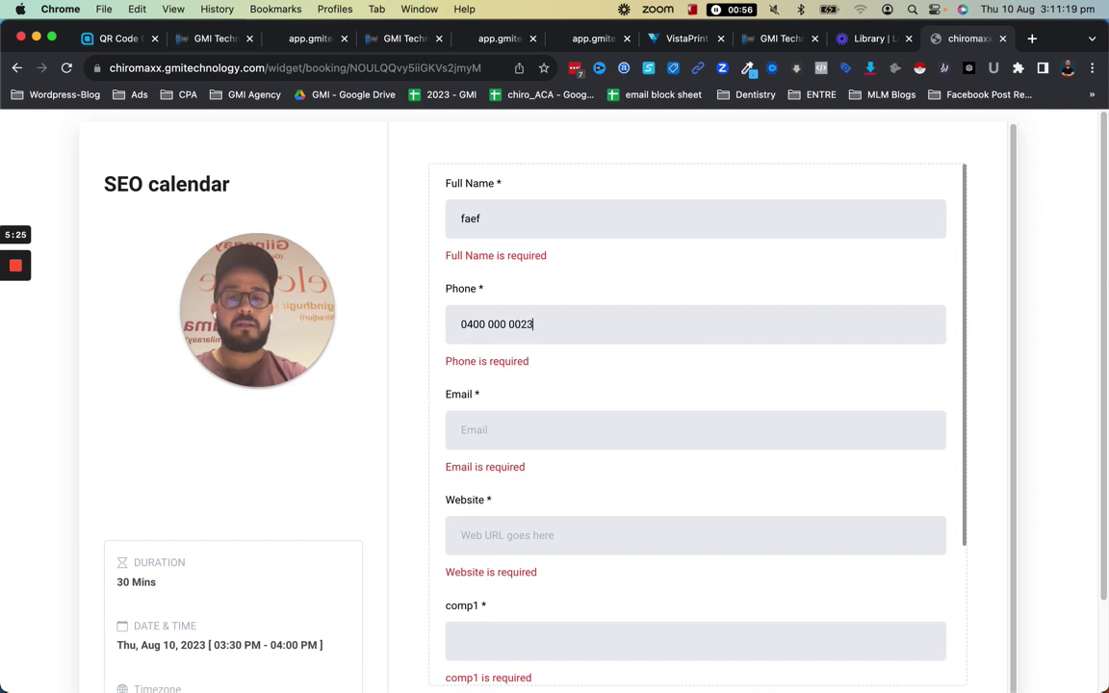
left_click(534, 423)
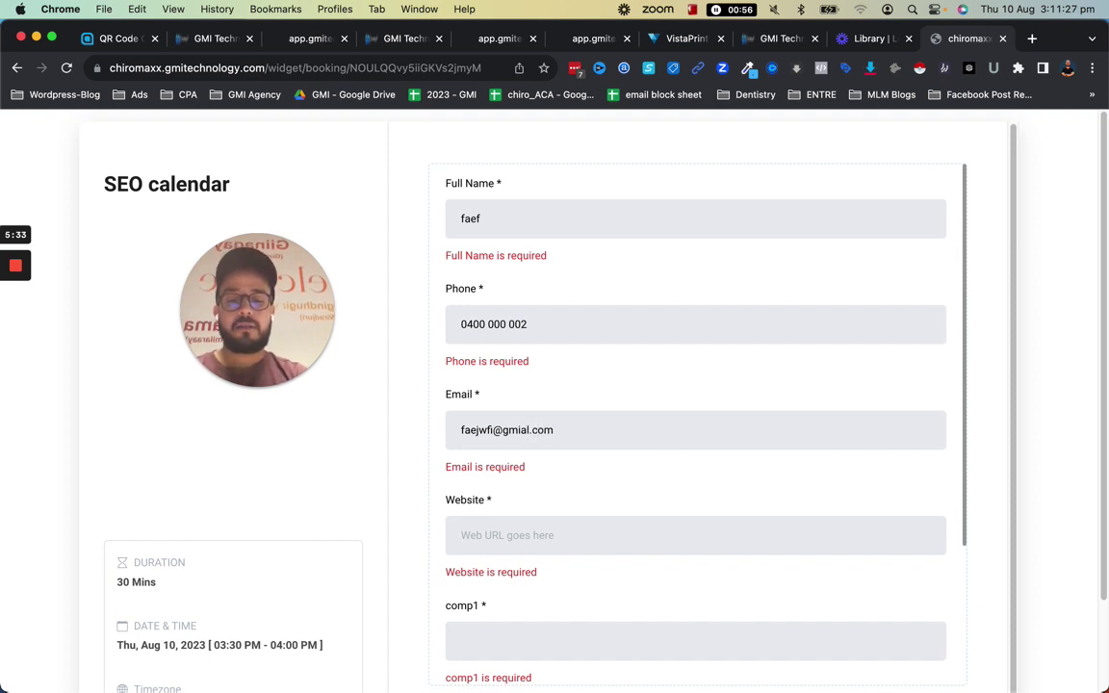
left_click(693, 535)
type("https://google.com")
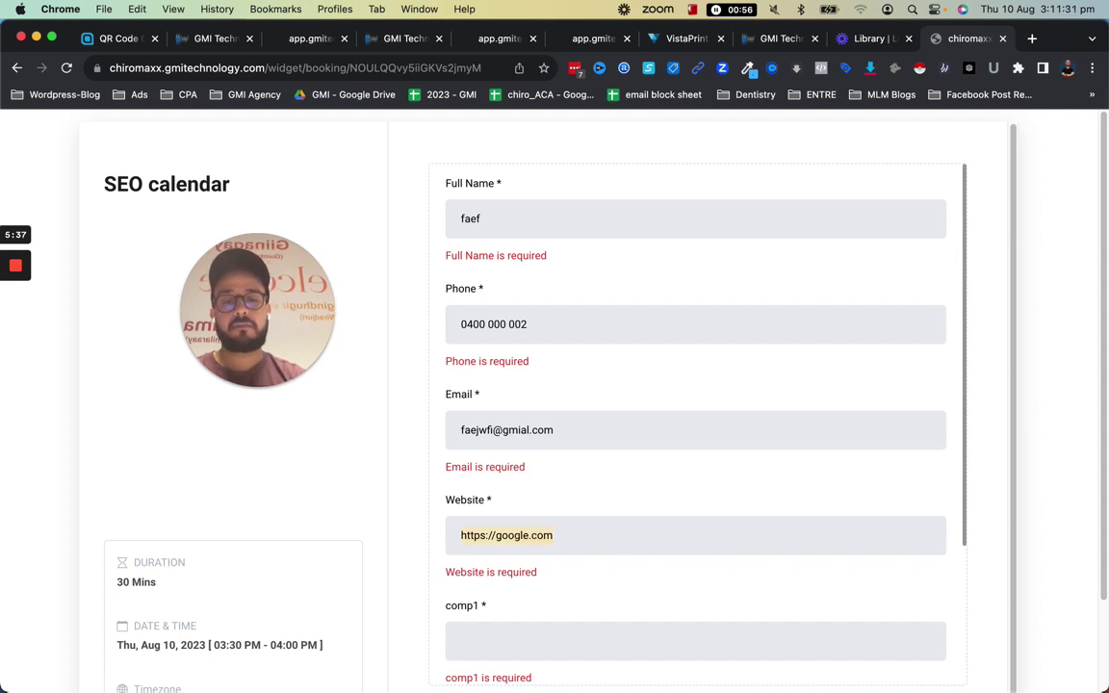
left_click(516, 633)
key("cmd+v")
type("2")
scroll(558, 597, "down", 3)
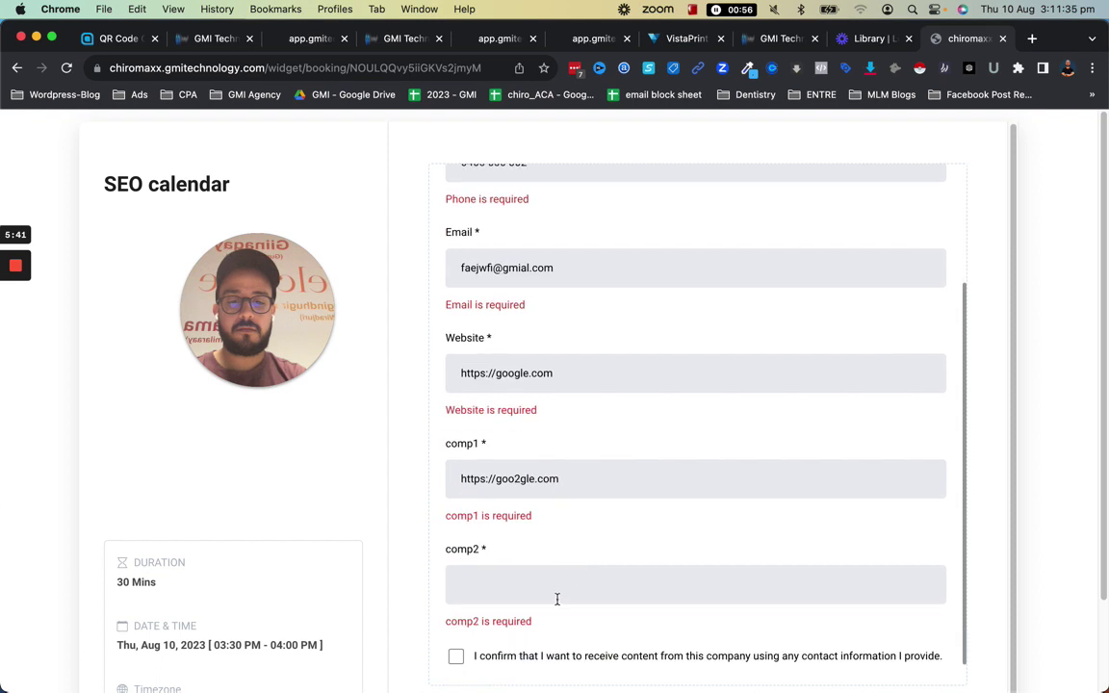
left_click(559, 591)
type("https://google.com")
left_click(529, 583)
type("3")
left_click(456, 655)
scroll(866, 616, "down", 4)
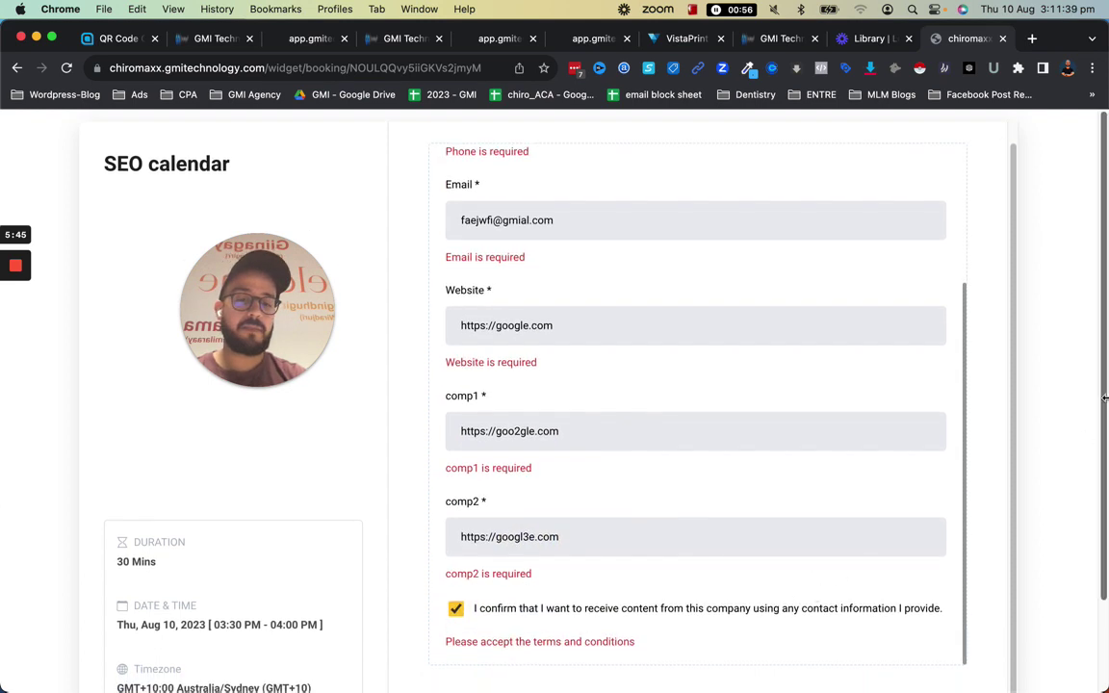
left_click(956, 674)
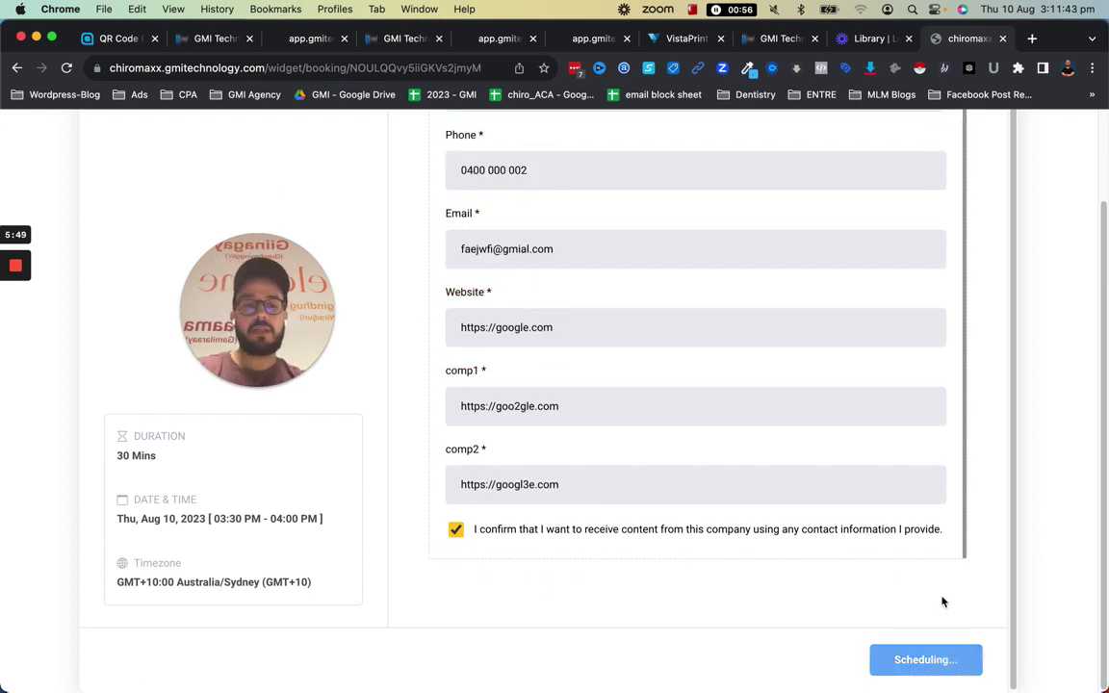
Back in the GMI Tech tab, go to Contacts and open the newest contact from the booking
left_click(218, 40)
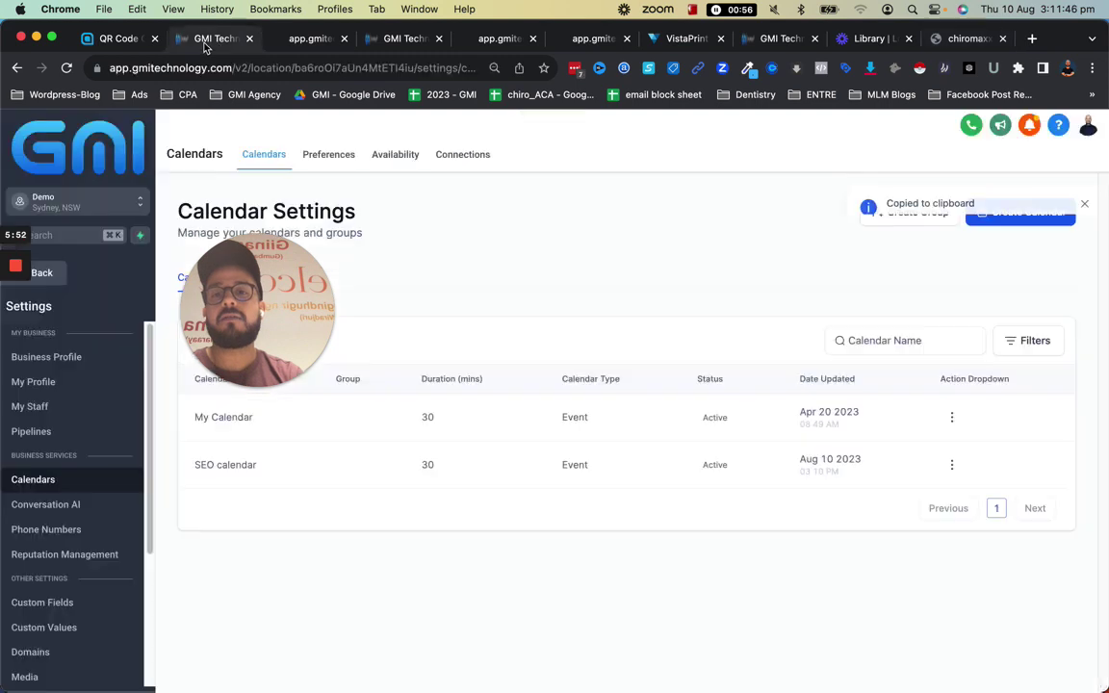
left_click(56, 277)
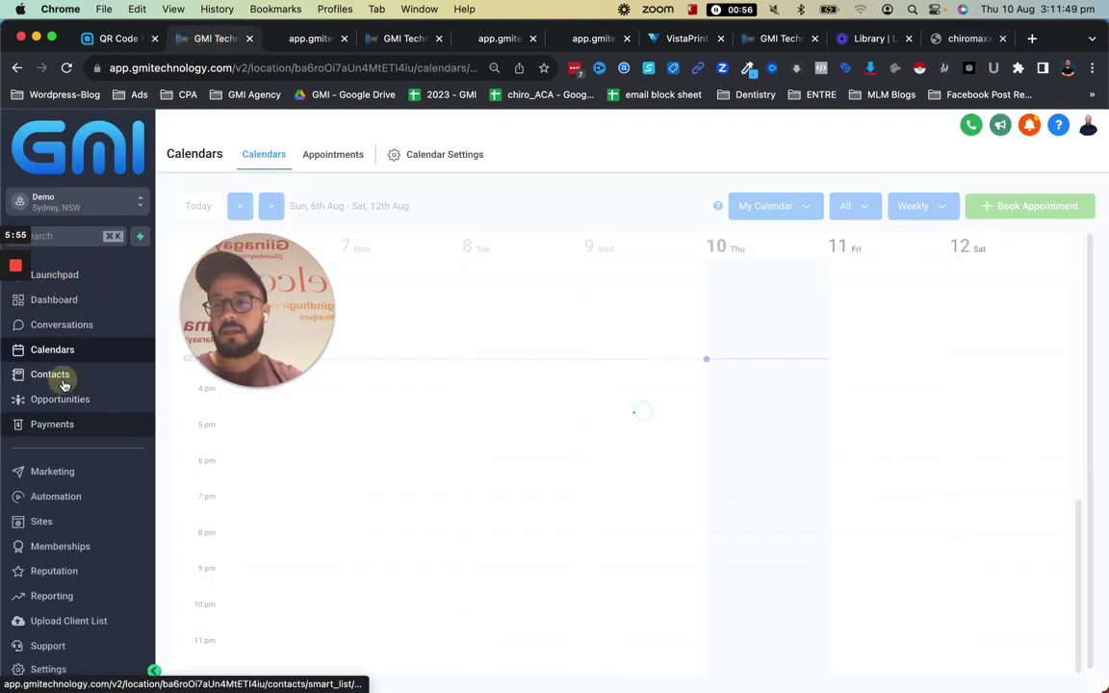
left_click(63, 382)
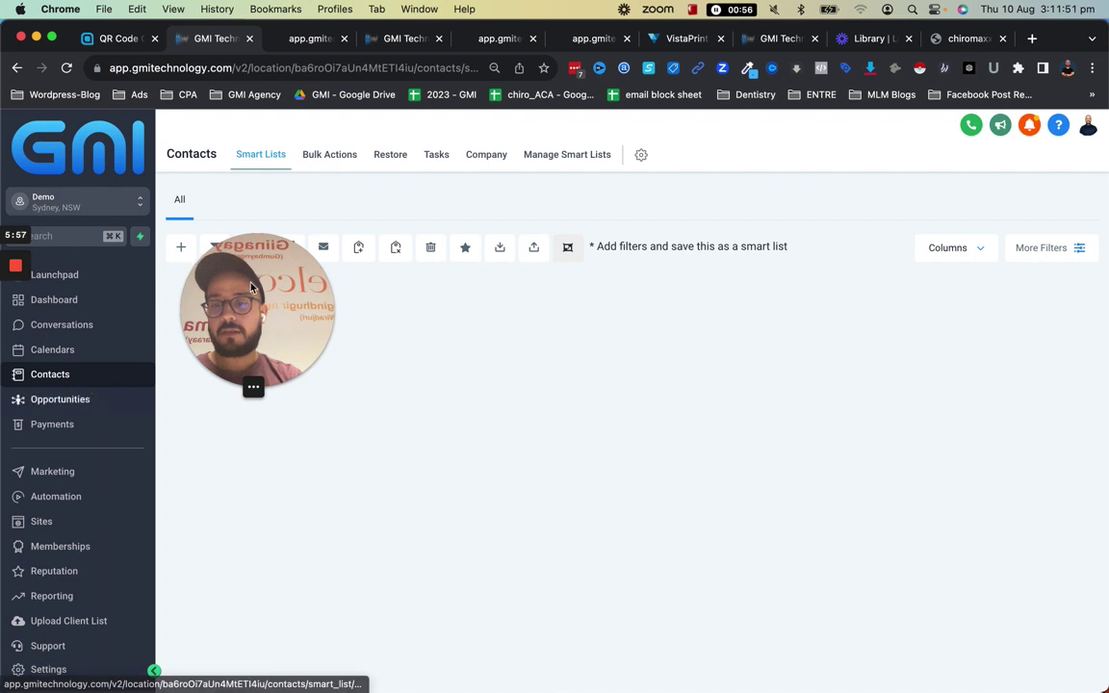
left_click_drag(250, 287, 1022, 124)
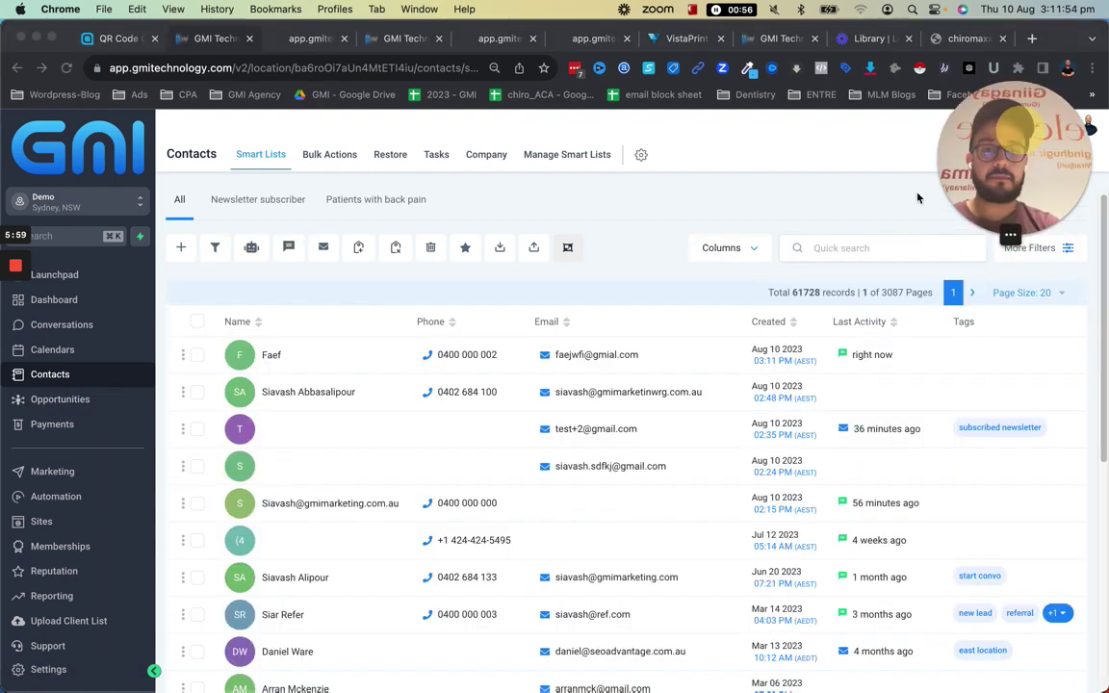
left_click(694, 360)
left_click(612, 354)
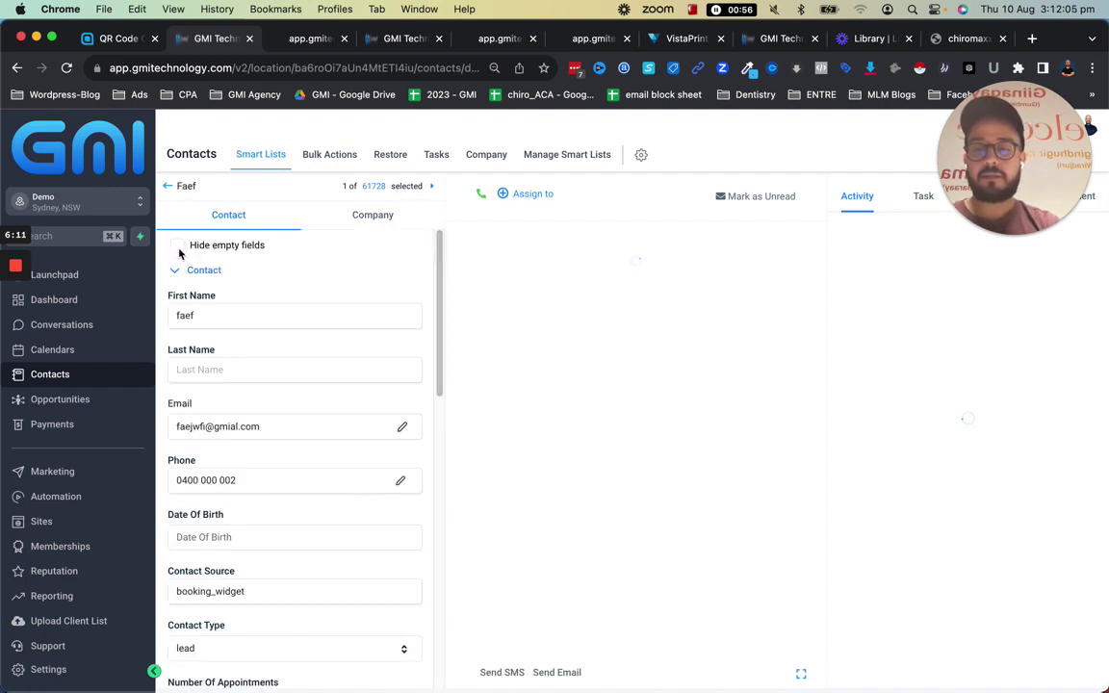
Hide empty fields and expand the contact's General Info and Additional Info sections to review them
left_click(178, 245)
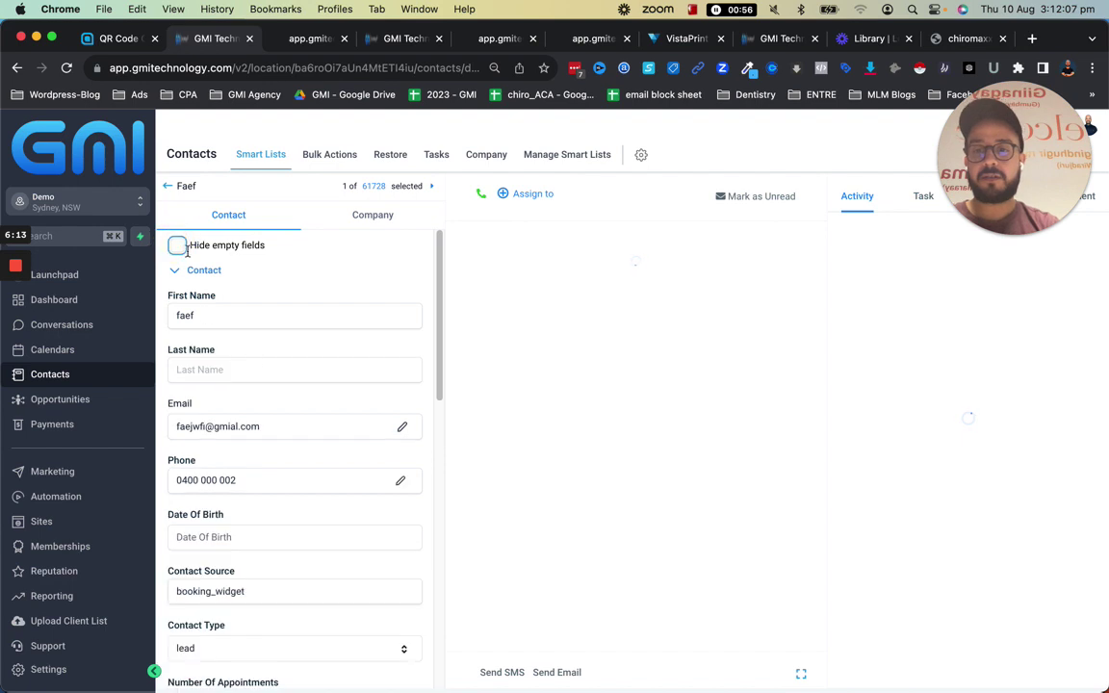
left_click(178, 245)
scroll(205, 354, "down", 3)
scroll(205, 385, "down", 1)
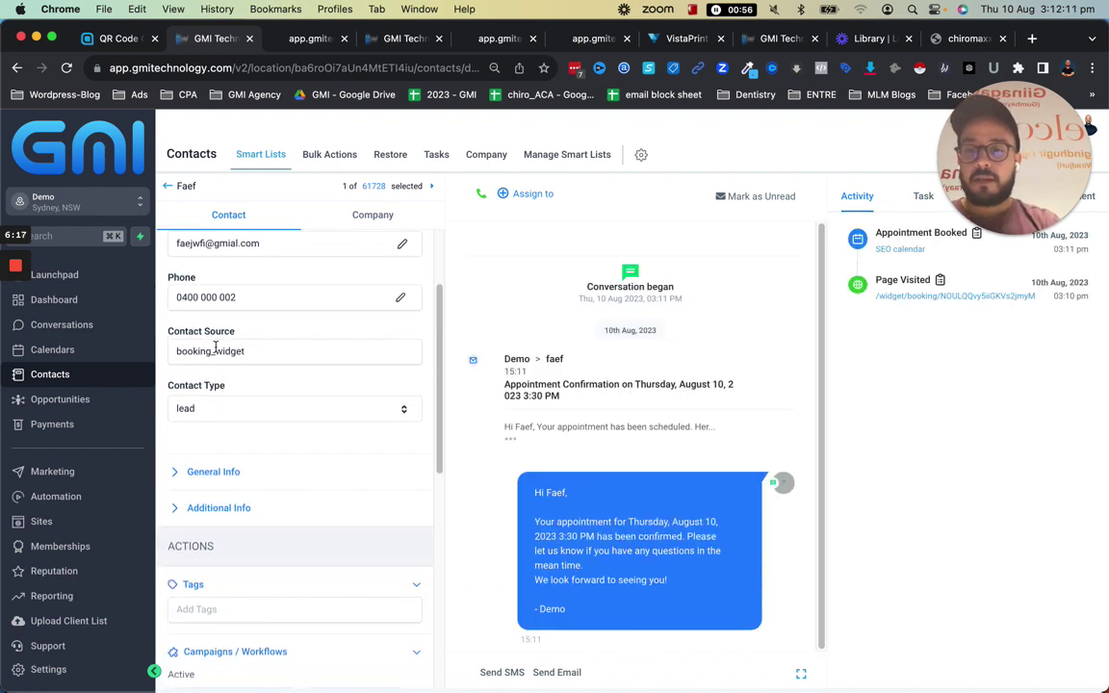
left_click(196, 473)
scroll(270, 381, "down", 5)
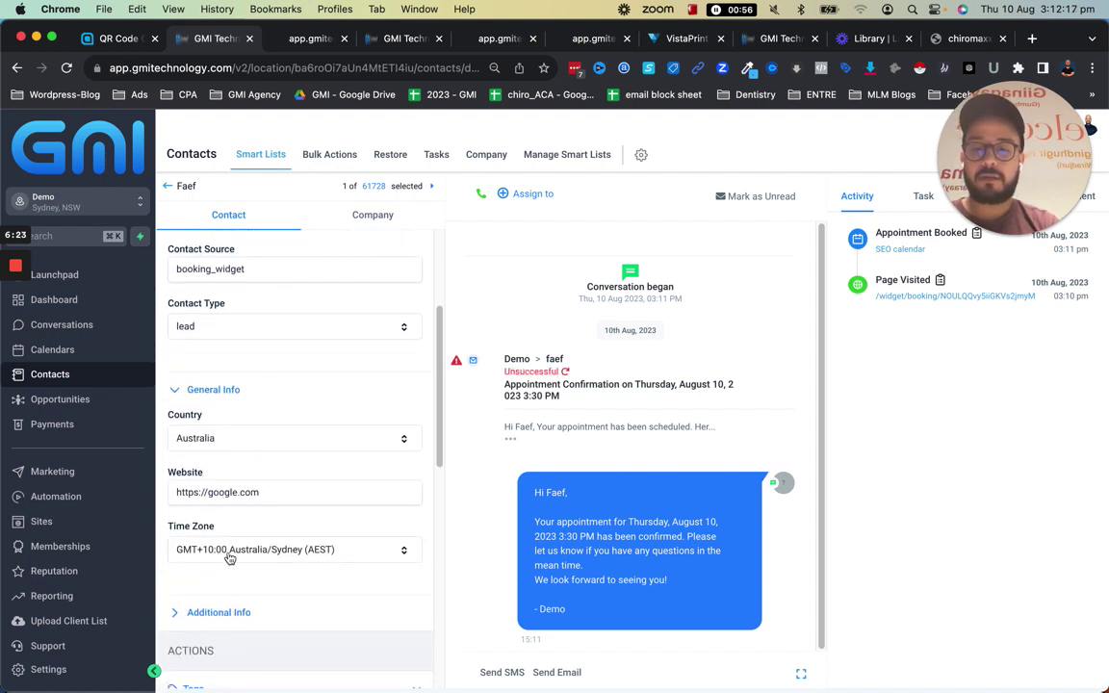
scroll(234, 556, "down", 5)
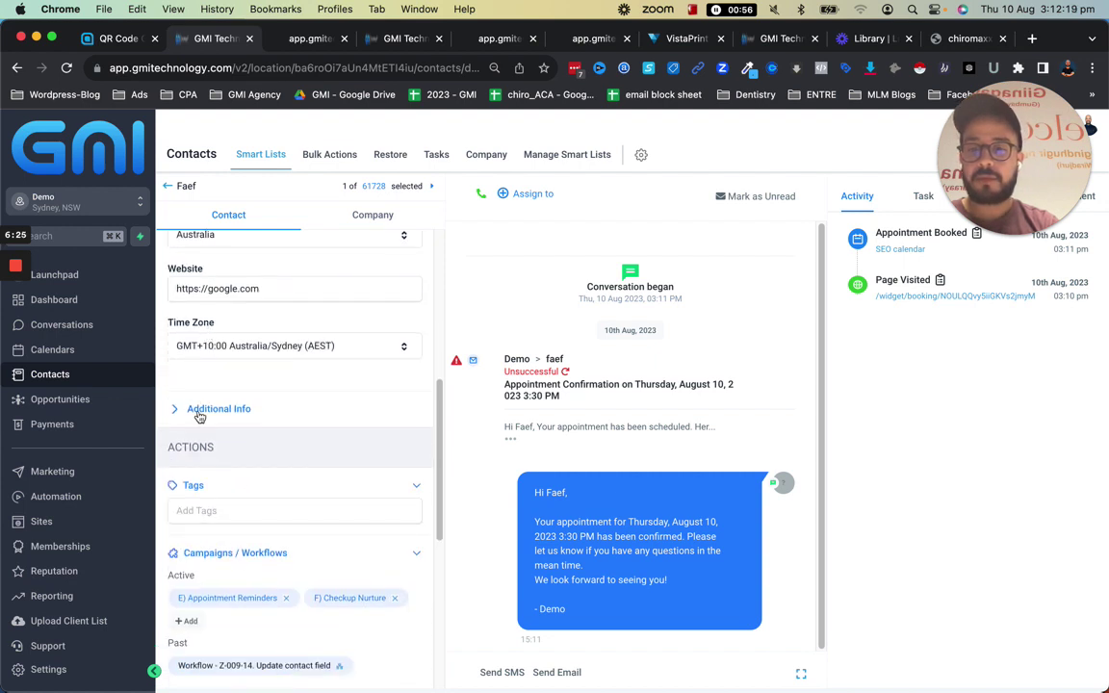
scroll(199, 419, "up", 3)
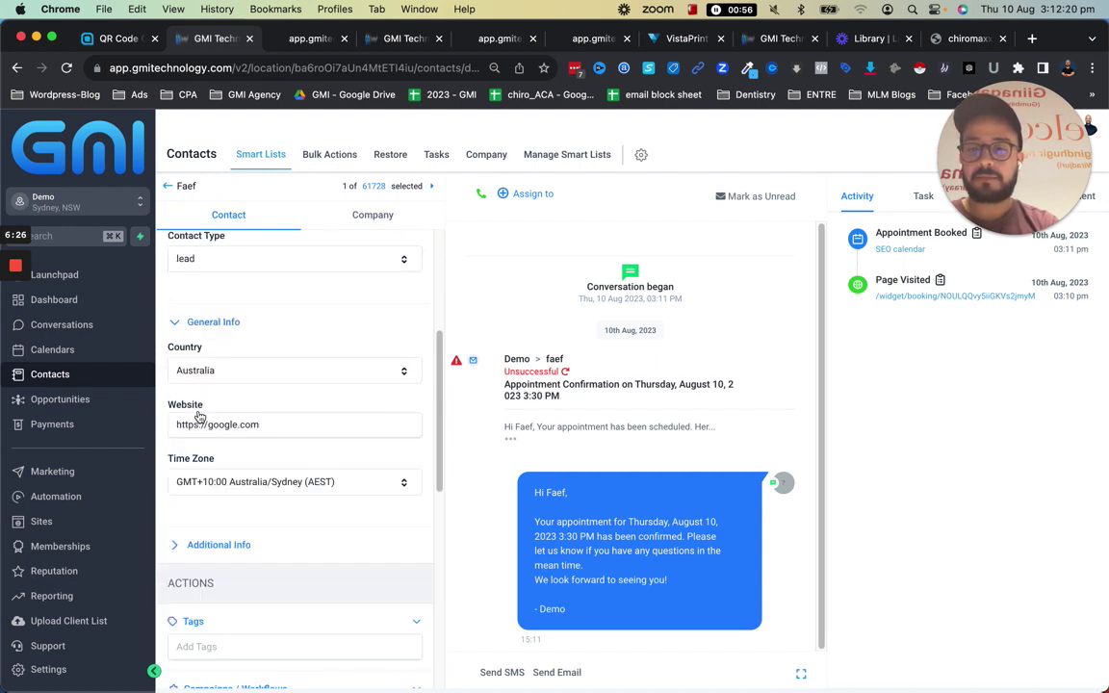
left_click(224, 547)
scroll(222, 512, "down", 7)
scroll(274, 438, "down", 10)
scroll(274, 442, "up", 12)
scroll(277, 450, "up", 10)
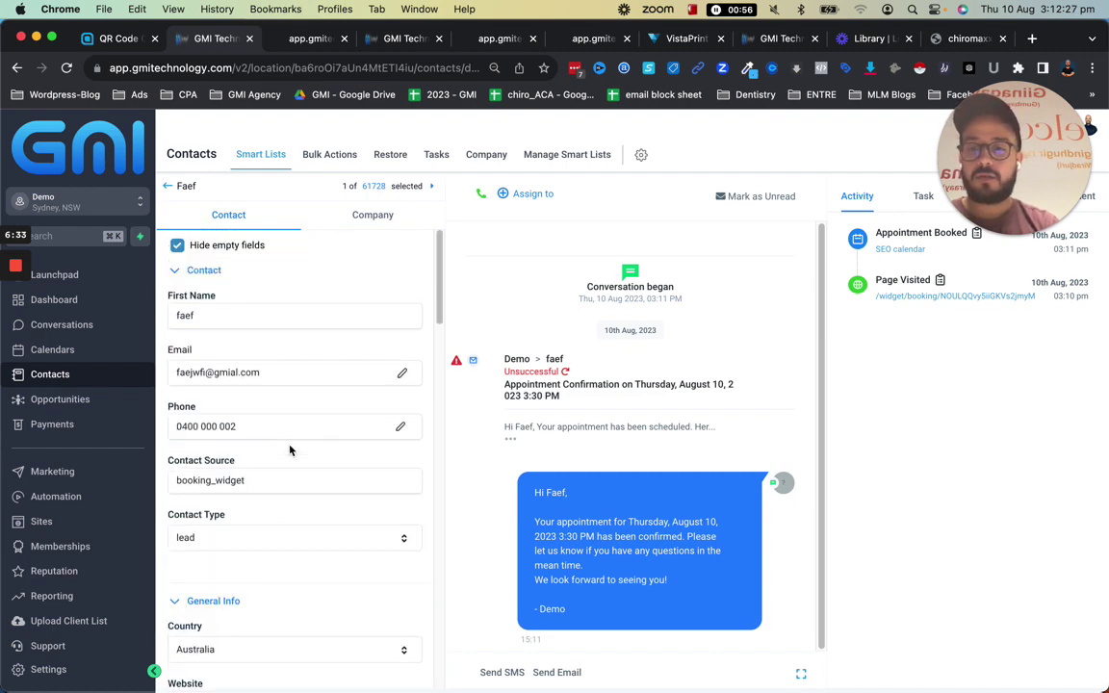
Show empty fields again, scroll through the whole contact form, then reload the page
left_click(178, 247)
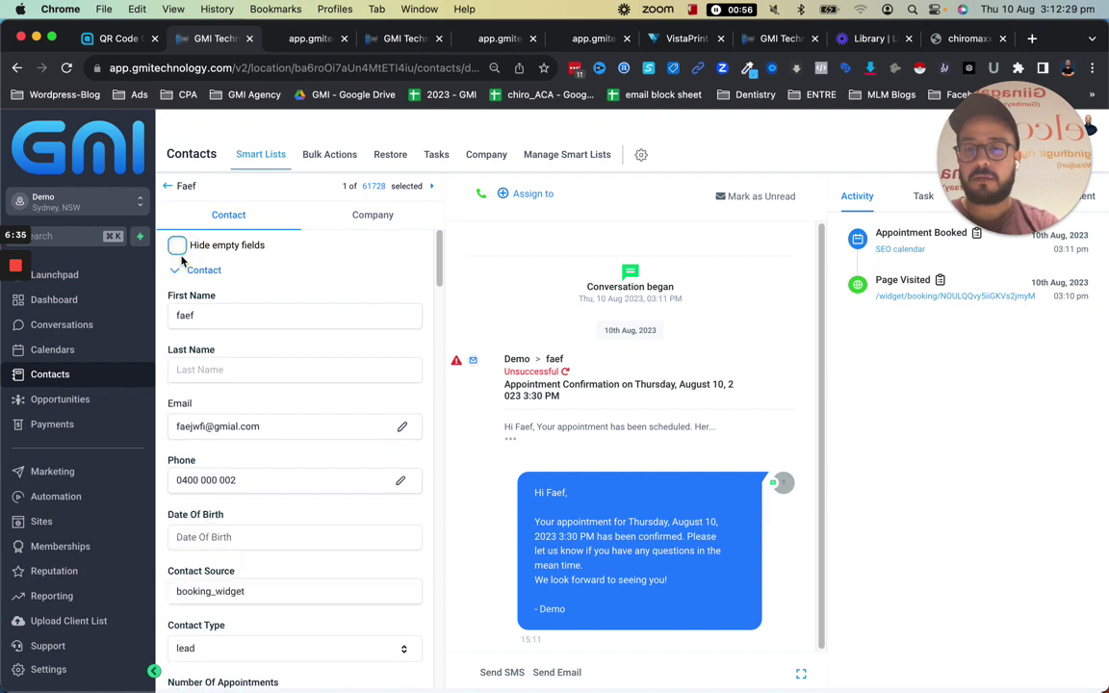
scroll(216, 364, "down", 5)
scroll(315, 491, "down", 12)
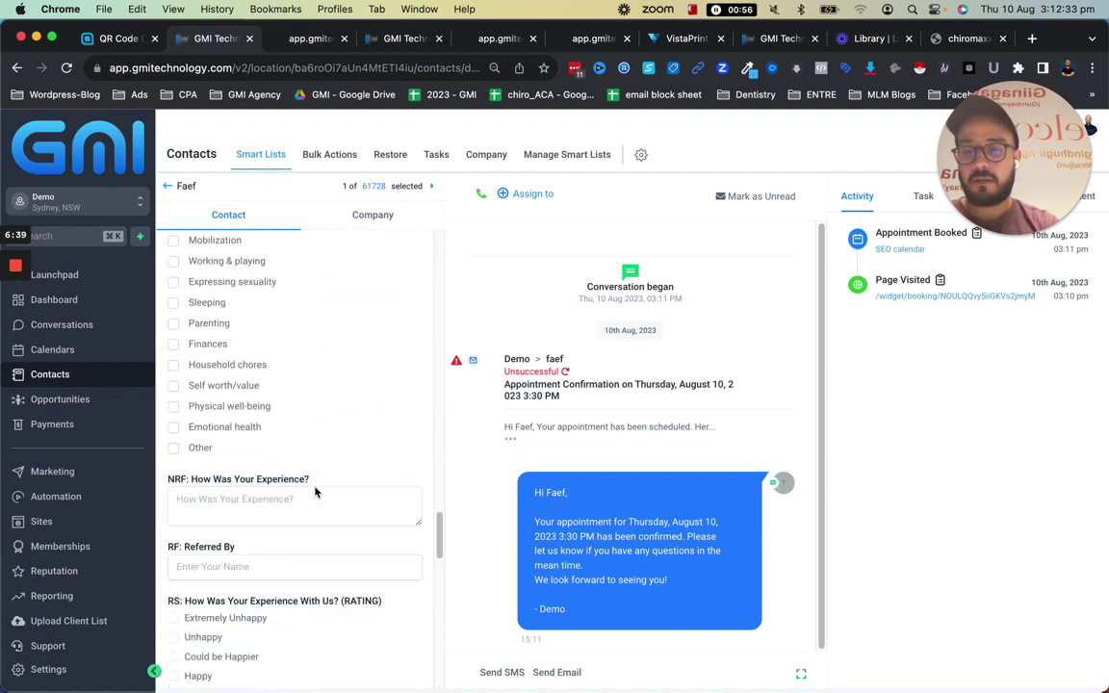
scroll(315, 492, "down", 20)
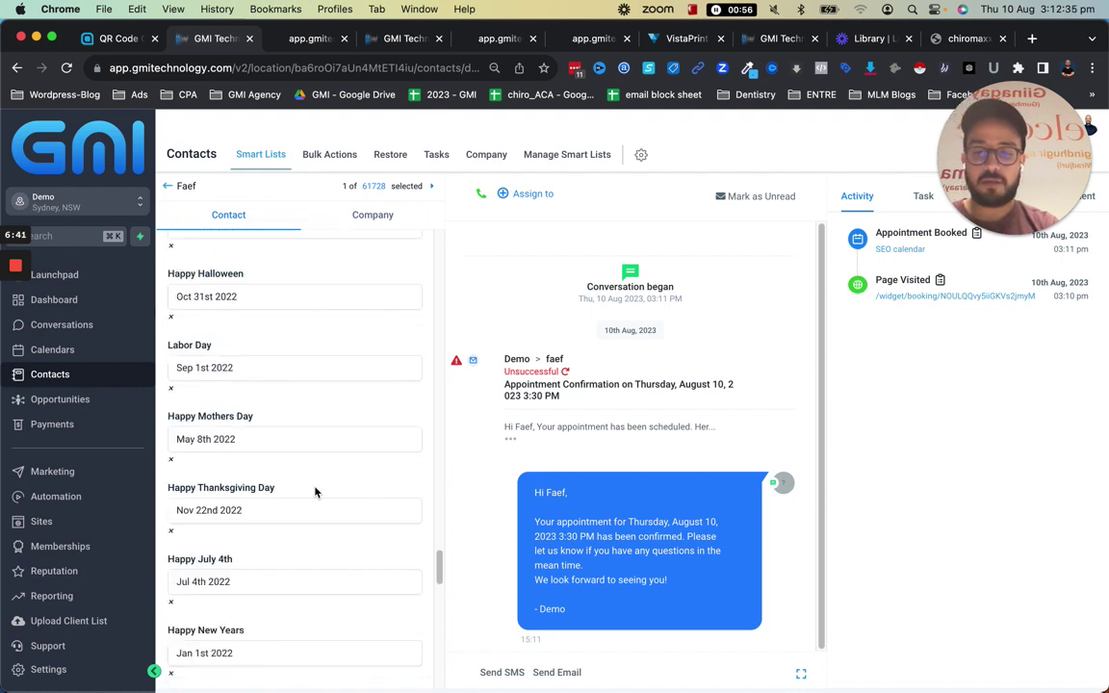
scroll(314, 492, "down", 15)
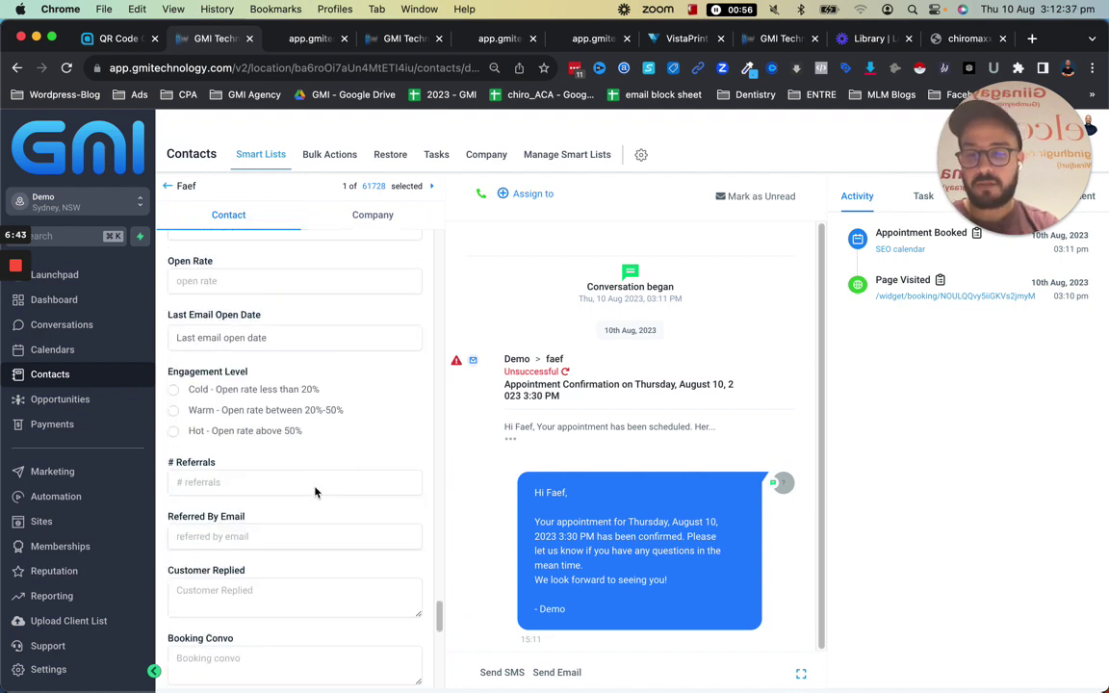
scroll(315, 492, "down", 5)
scroll(278, 469, "down", 3)
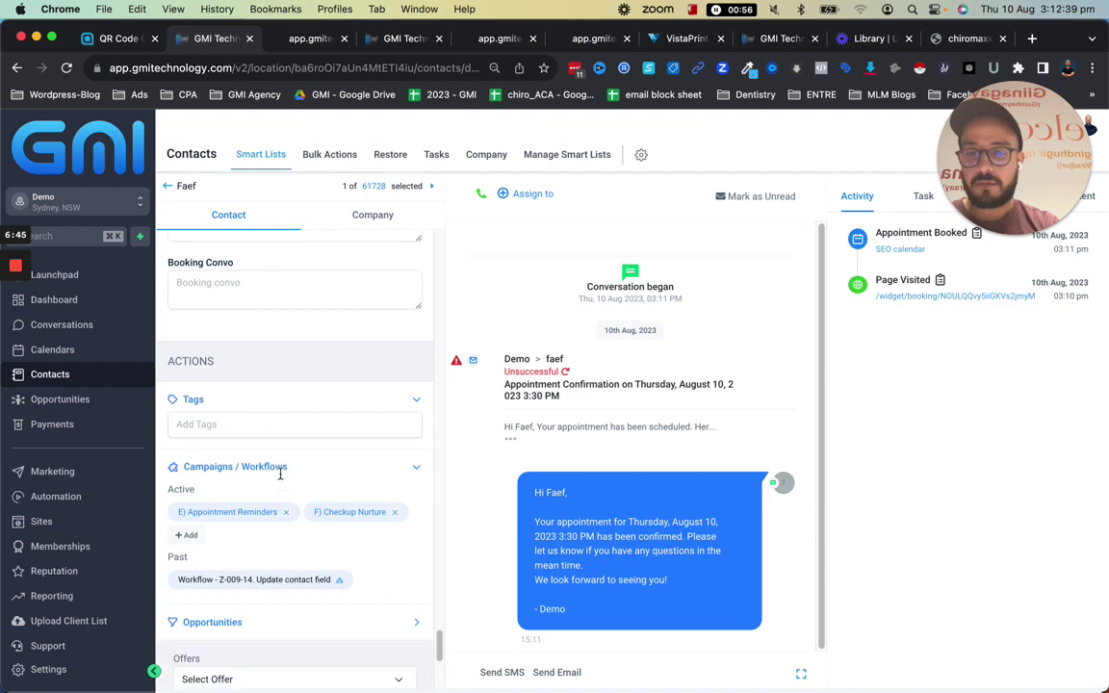
scroll(280, 474, "down", 2)
scroll(279, 487, "up", 8)
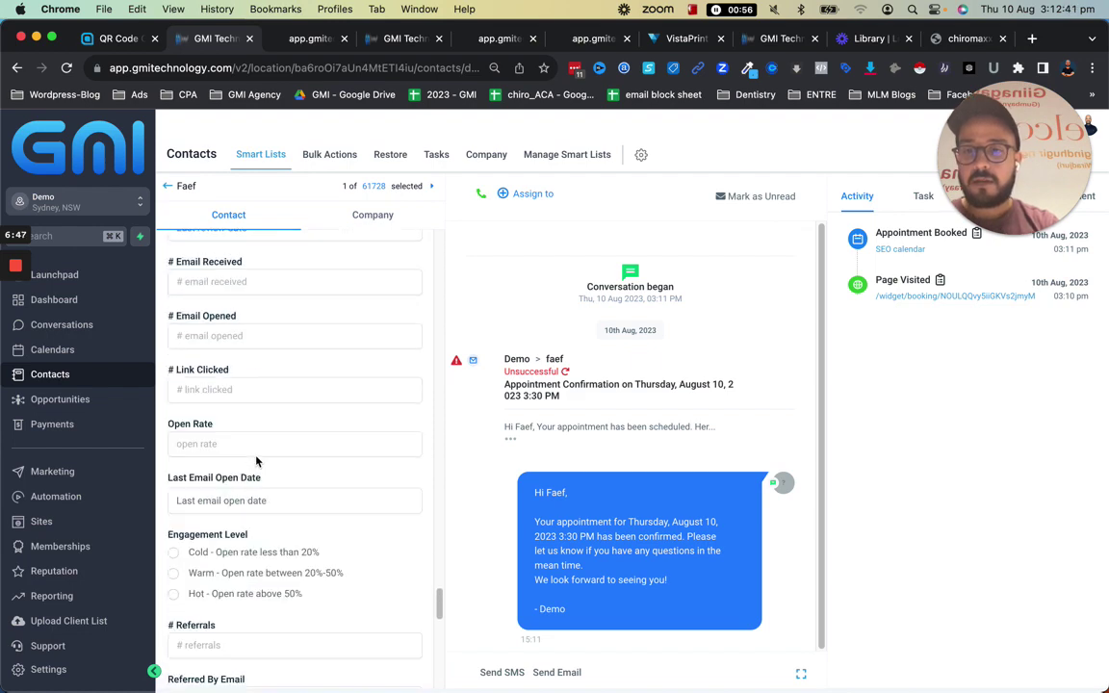
scroll(256, 461, "up", 10)
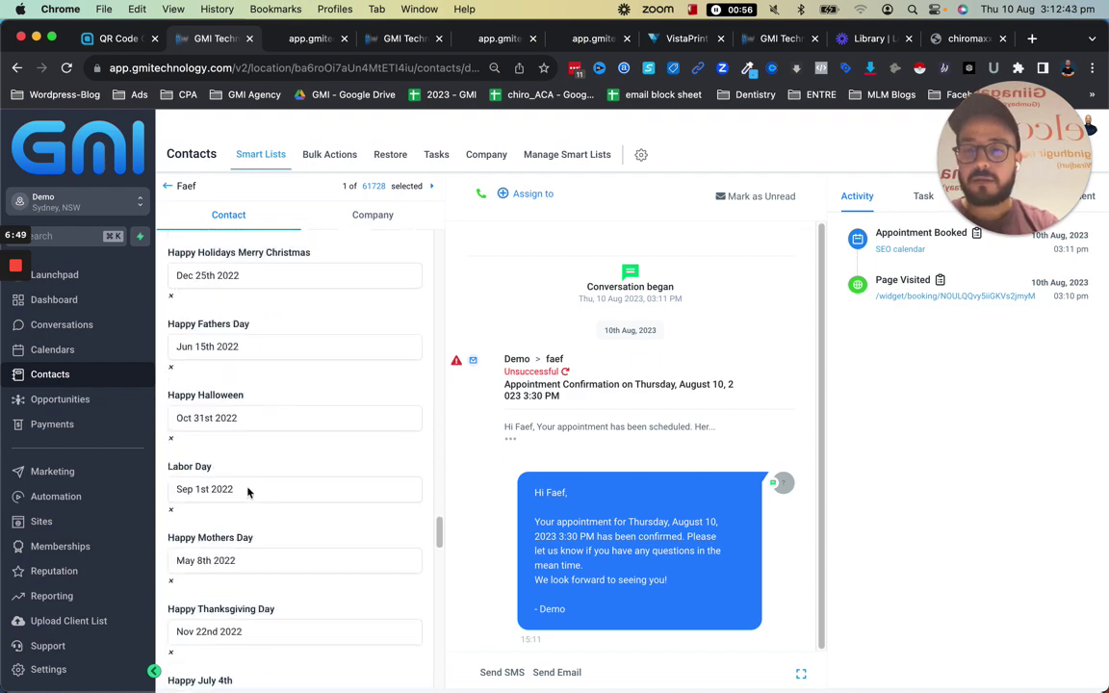
scroll(247, 492, "up", 15)
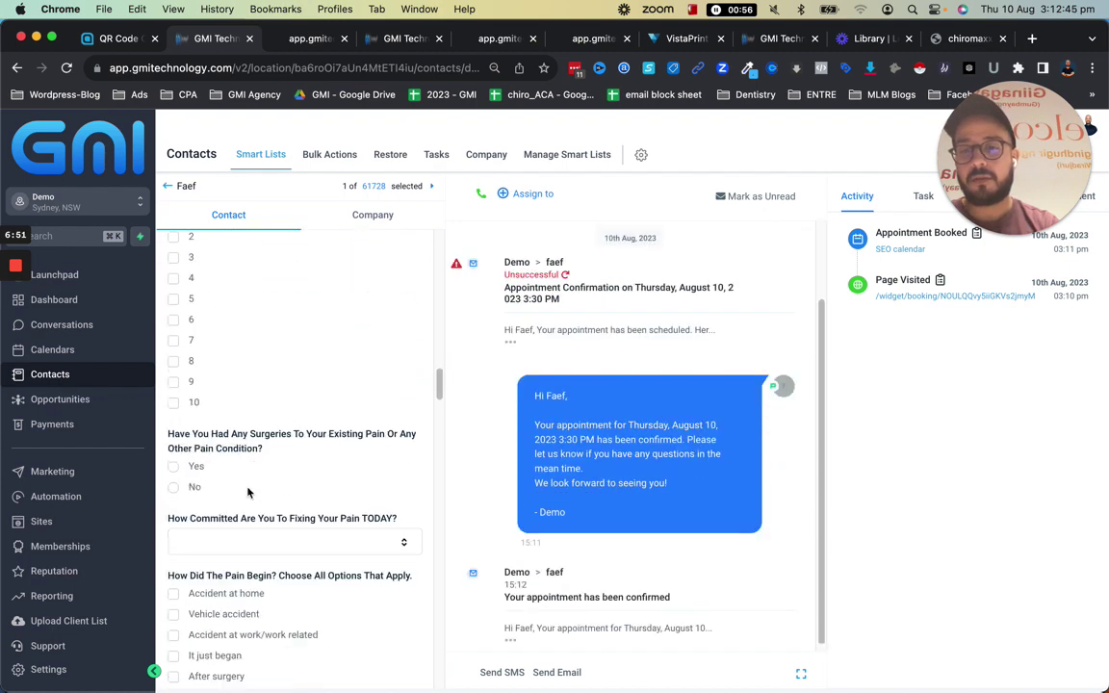
scroll(247, 492, "up", 1)
scroll(559, 404, "up", 3)
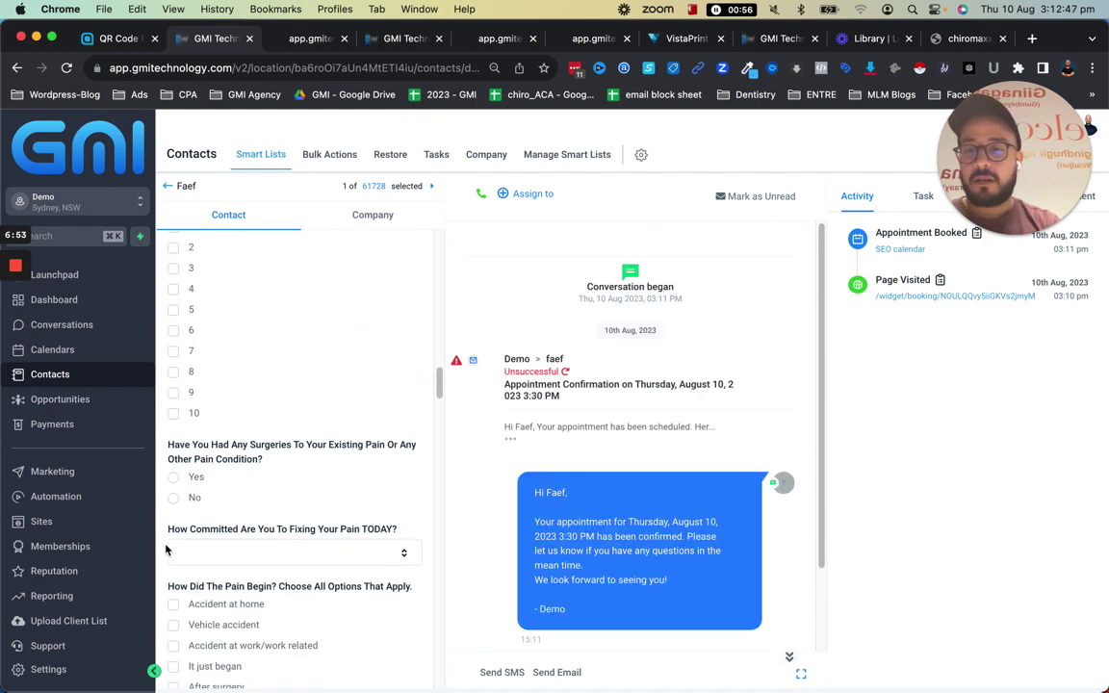
scroll(260, 489, "up", 10)
key("super+r")
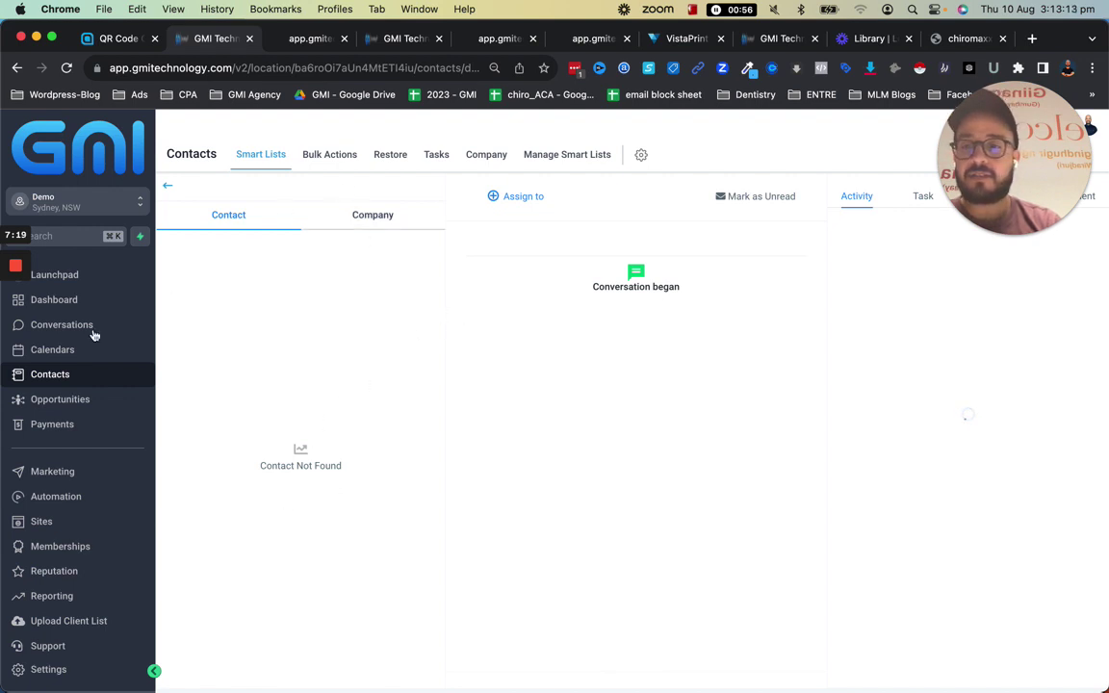
left_click(54, 353)
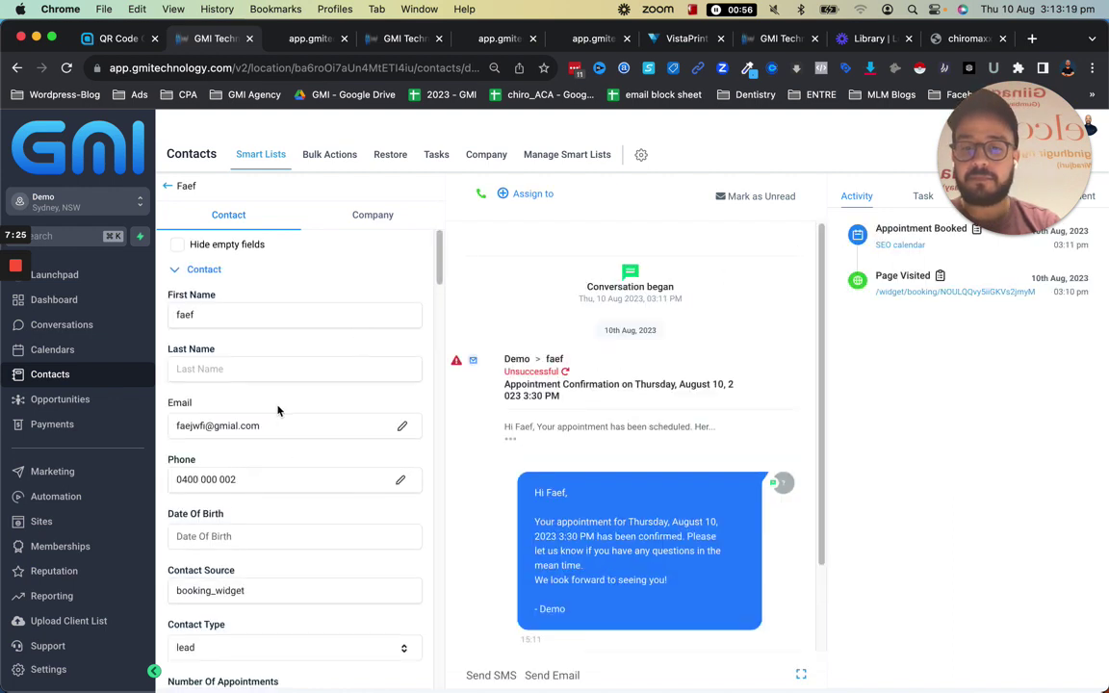
scroll(279, 411, "down", 5)
scroll(278, 410, "down", 5)
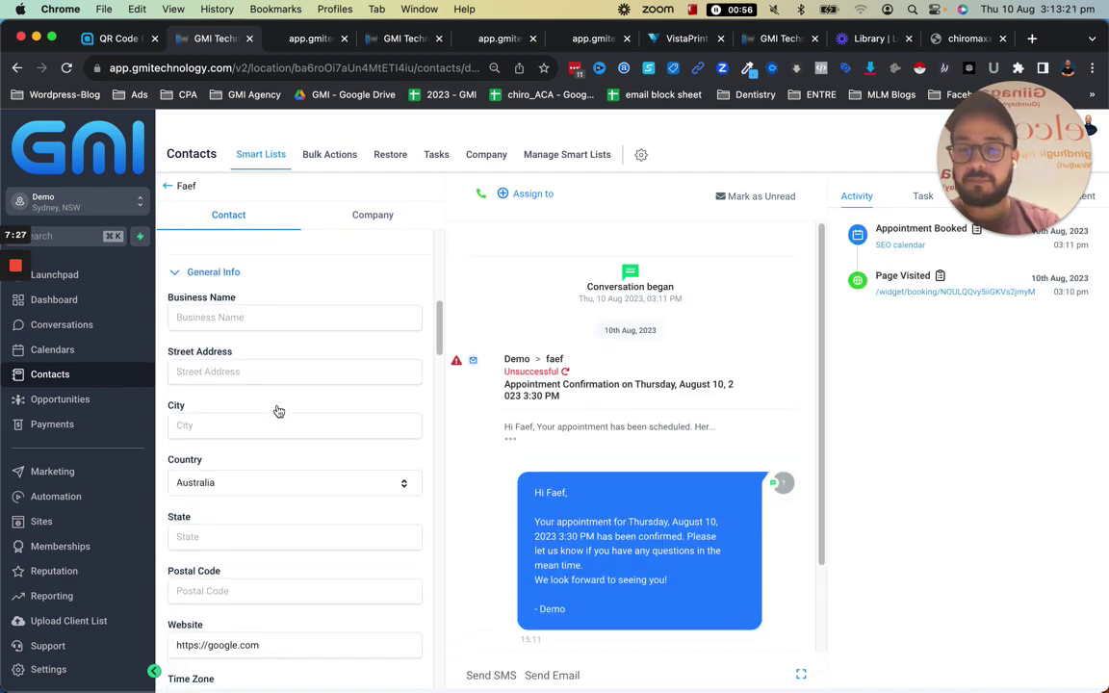
scroll(279, 411, "down", 3)
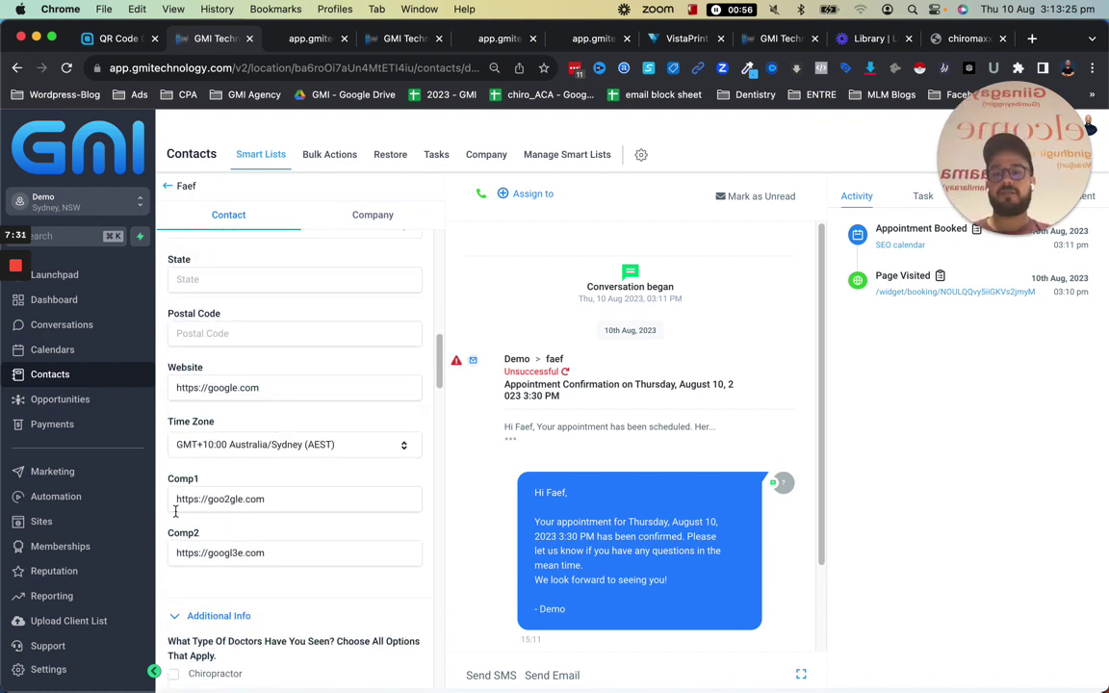
scroll(214, 547, "up", 12)
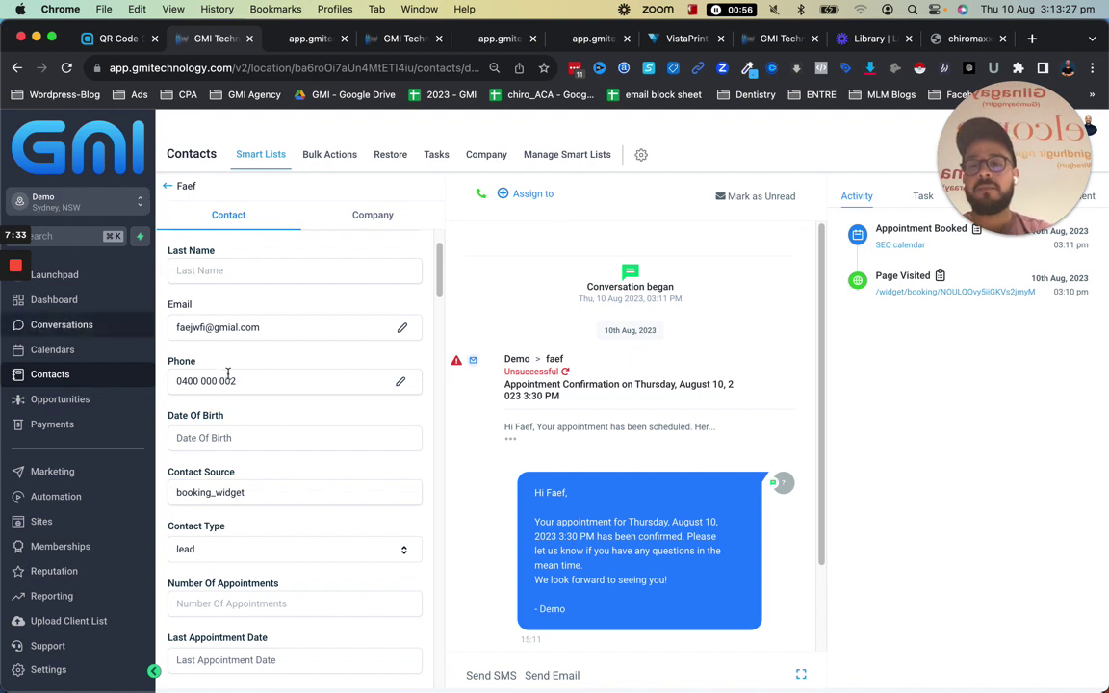
left_click(176, 245)
scroll(195, 396, "down", 5)
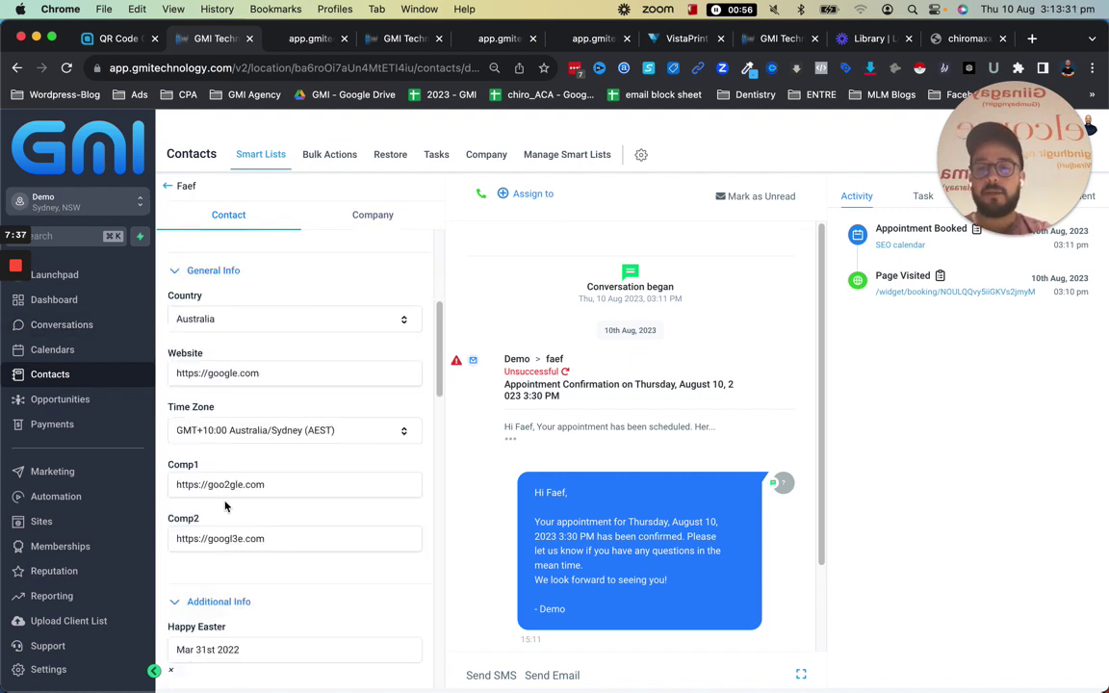
scroll(294, 463, "down", 1)
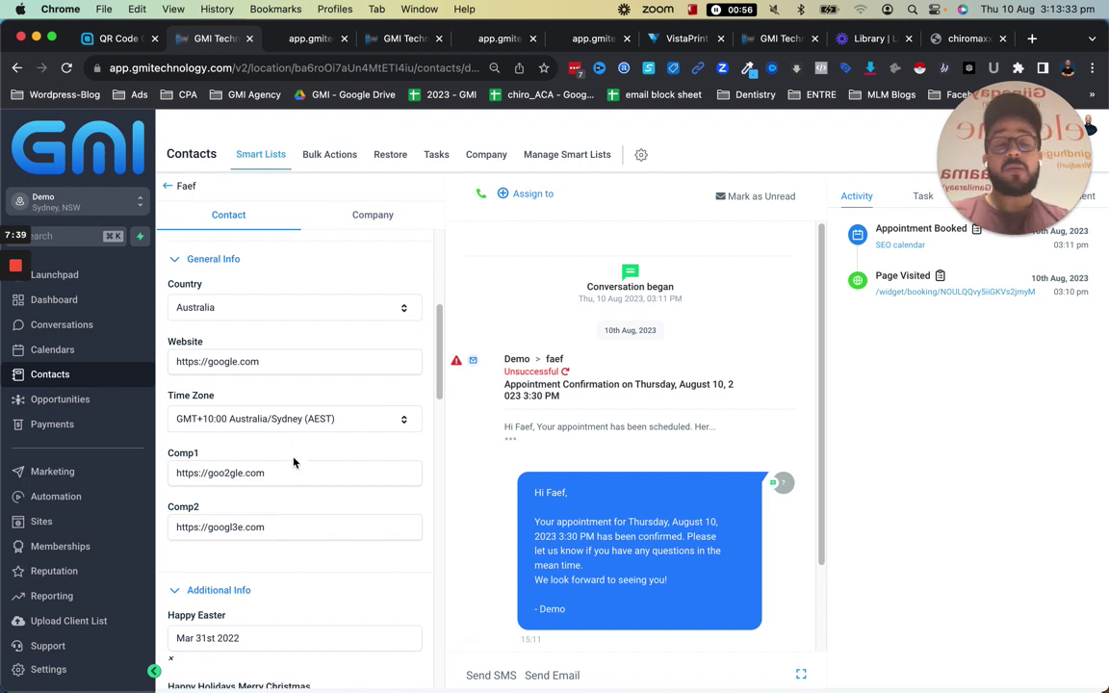